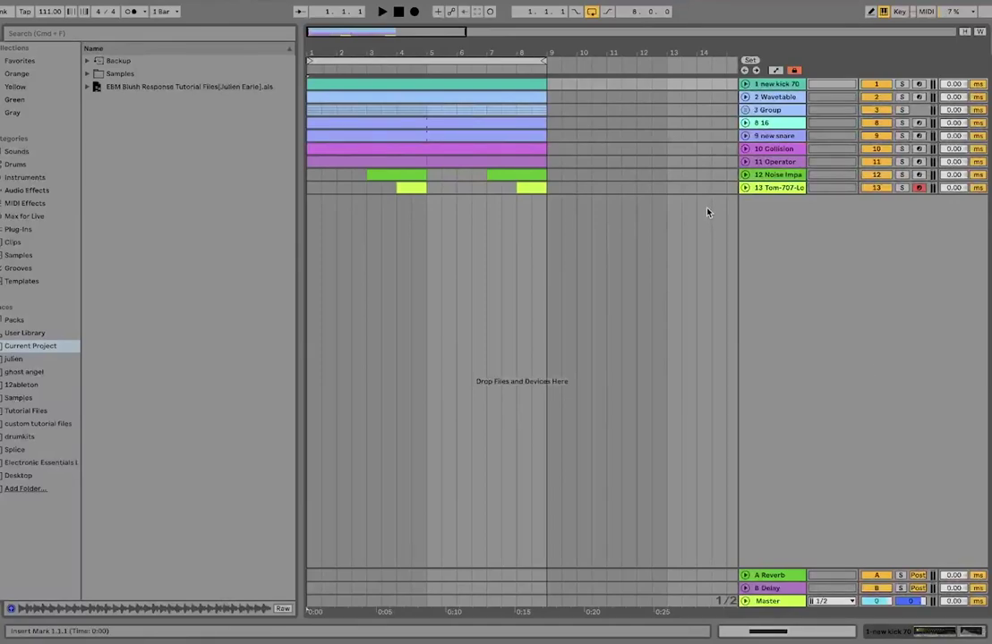
# Step: Select the full 8-bar range, clear the selection, and toggle Solo on 'new kick 70'
pyautogui.click(428, 100)
pyautogui.press('super+a')
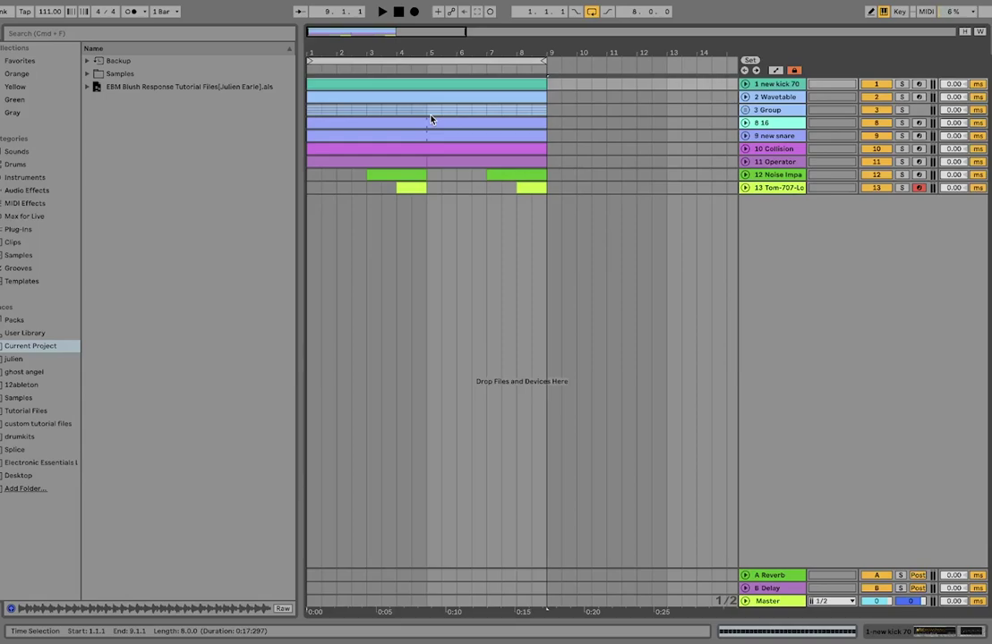
pyautogui.click(562, 107)
pyautogui.click(902, 84)
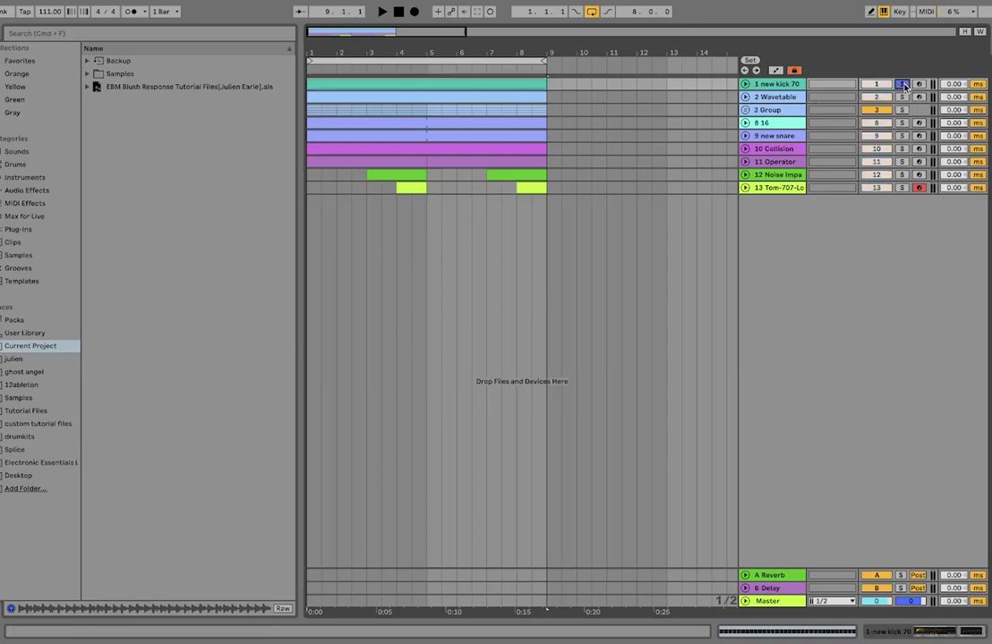
pyautogui.click(903, 84)
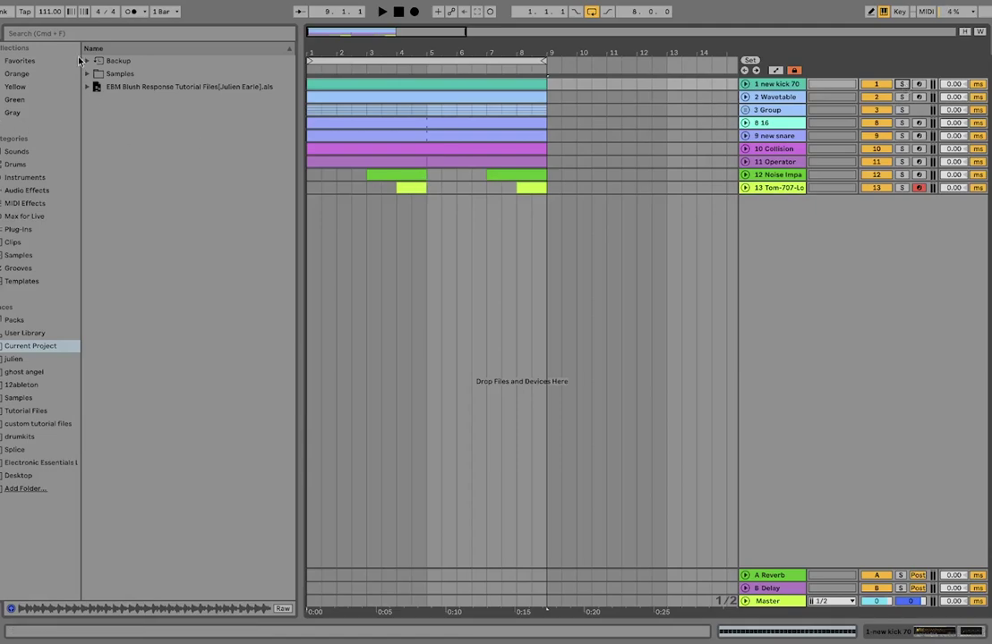
# Step: Play with 'new kick 70' soloed, show its Simpler and EQ Eight chain, then solo Wavetable instead
pyautogui.press('space')
pyautogui.click(902, 84)
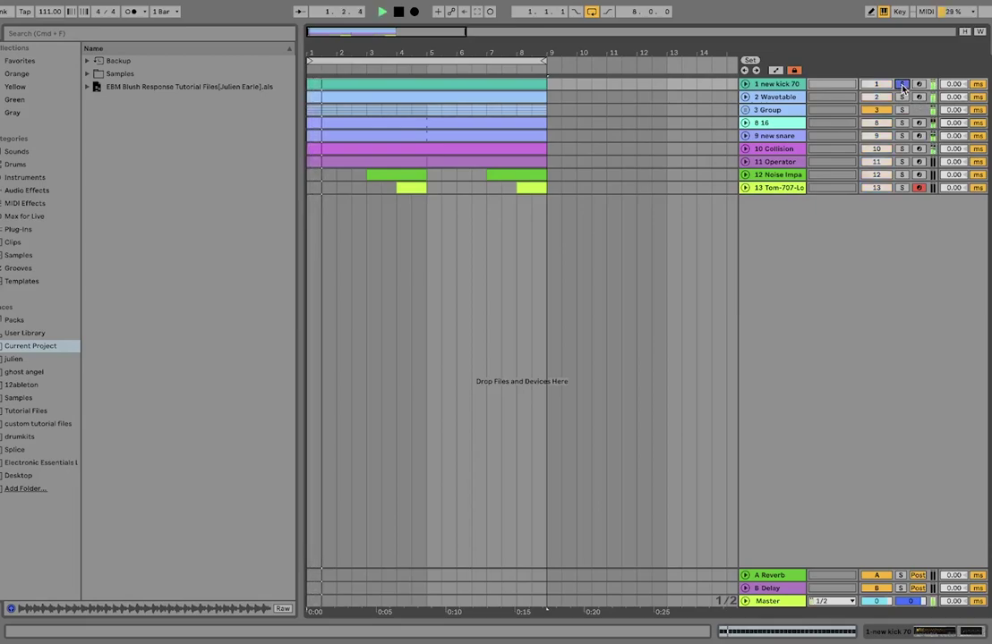
pyautogui.doubleClick(769, 84)
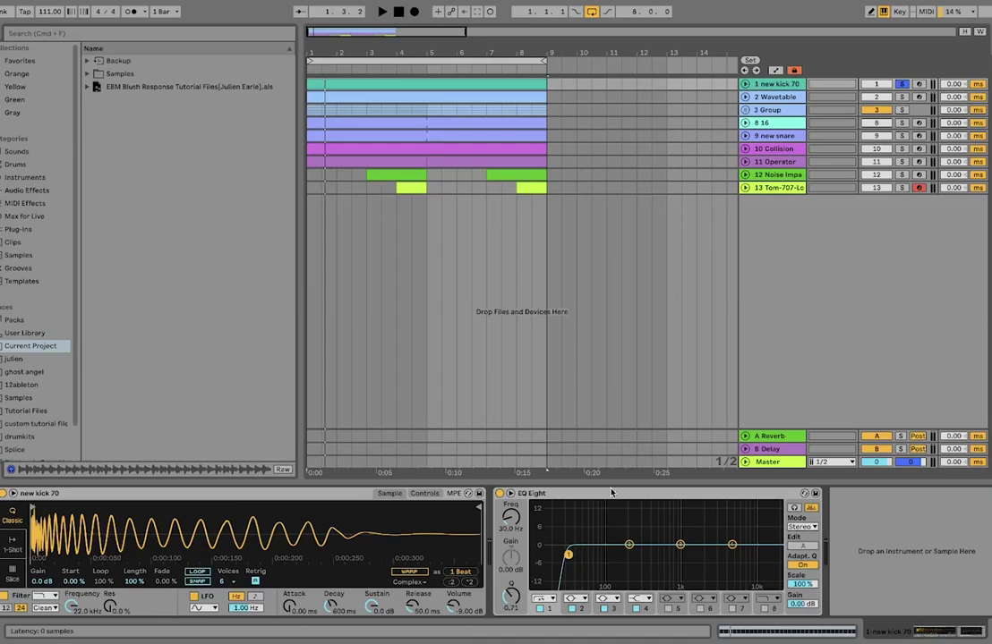
pyautogui.click(902, 96)
# Step: Show Wavetable's Wavetable, Auto Pan and EQ Eight chain, play, add kick and 3 Group solos, select 8 bars
pyautogui.click(745, 96)
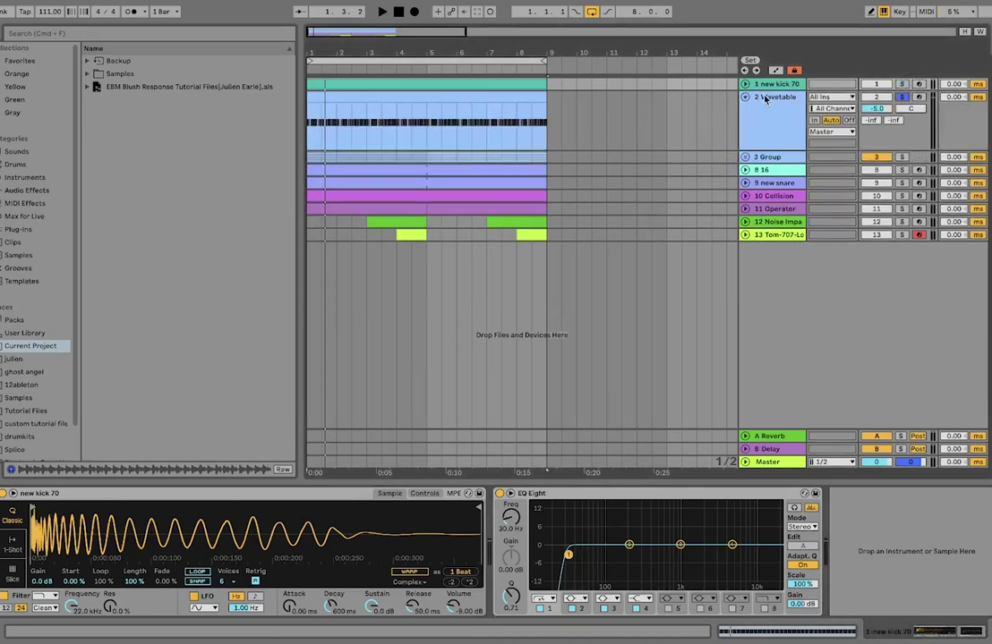
pyautogui.click(767, 98)
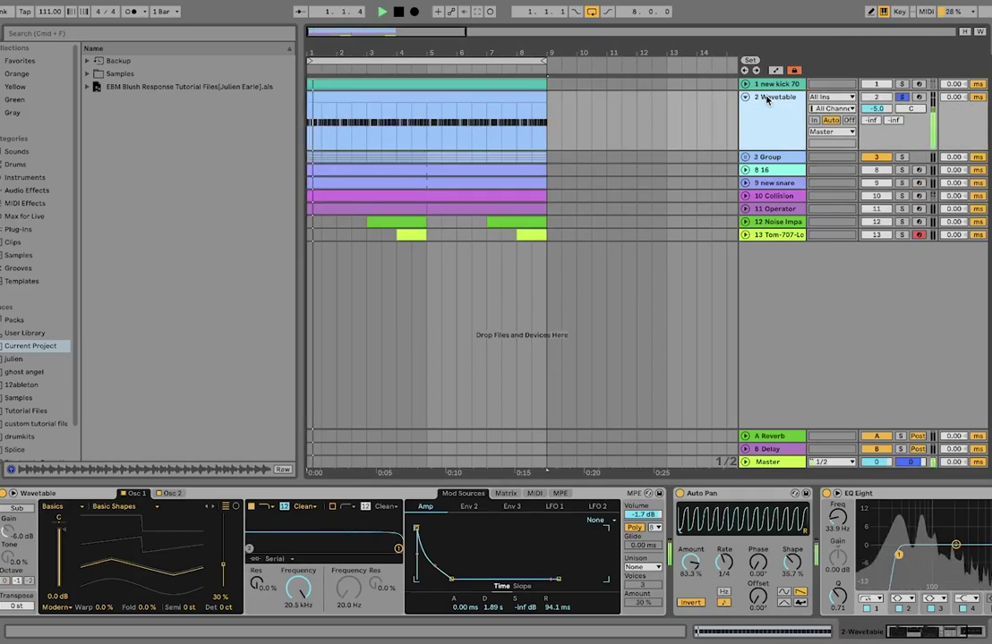
pyautogui.press('space')
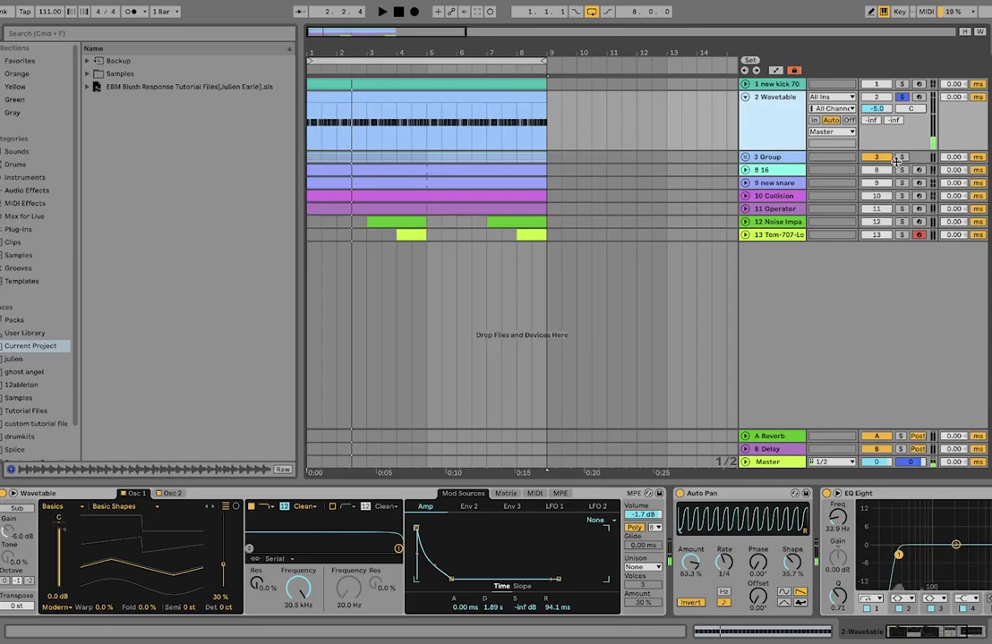
pyautogui.click(902, 84)
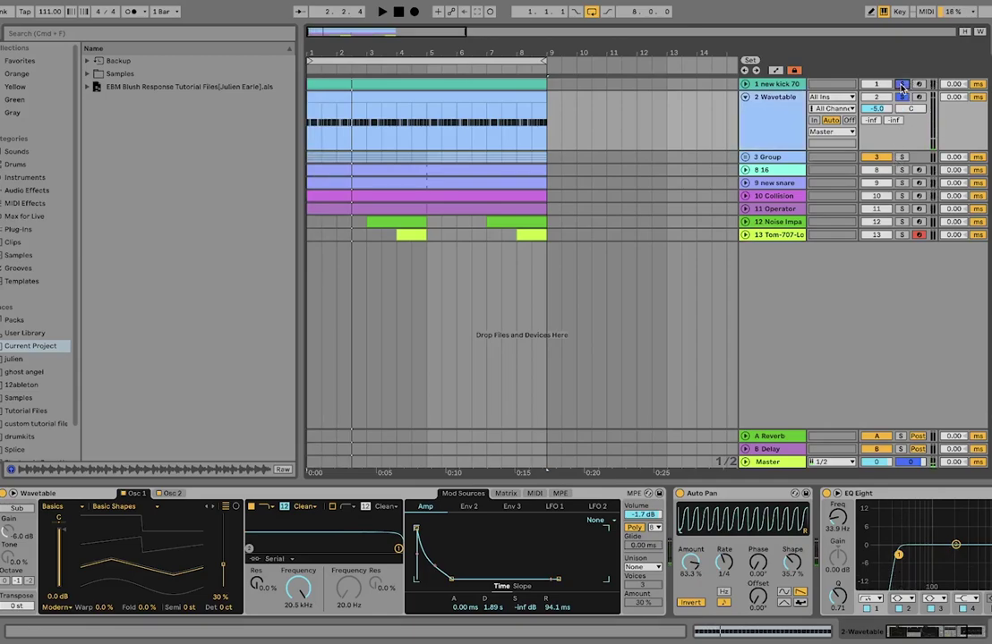
pyautogui.click(902, 158)
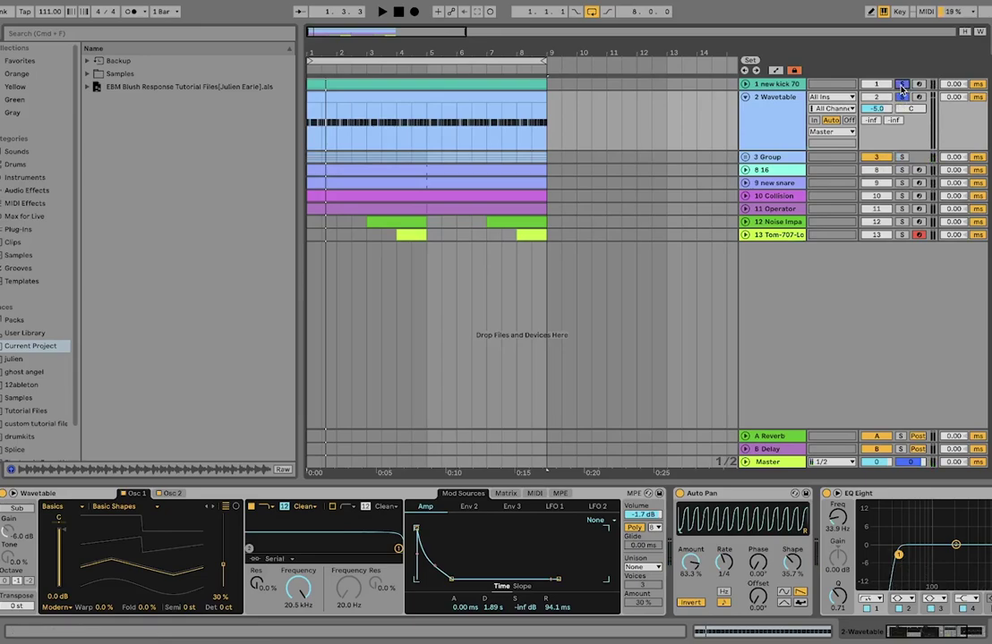
pyautogui.click(774, 126)
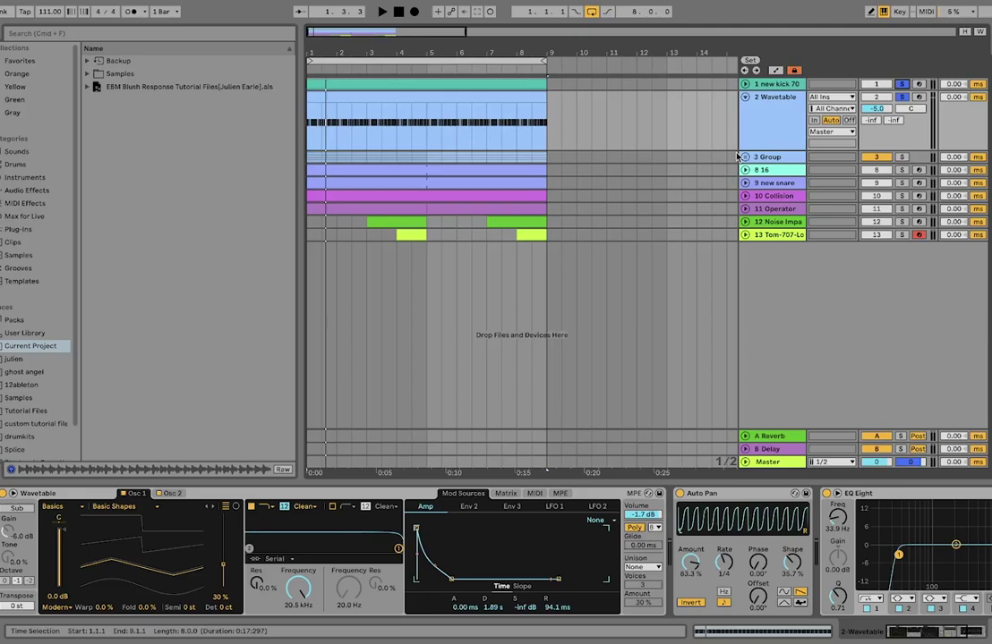
# Step: Open the Wavetable clip in the piano roll and zoom in on its repeating D0 notes
pyautogui.click(440, 100)
pyautogui.doubleClick(440, 101)
pyautogui.click(394, 397)
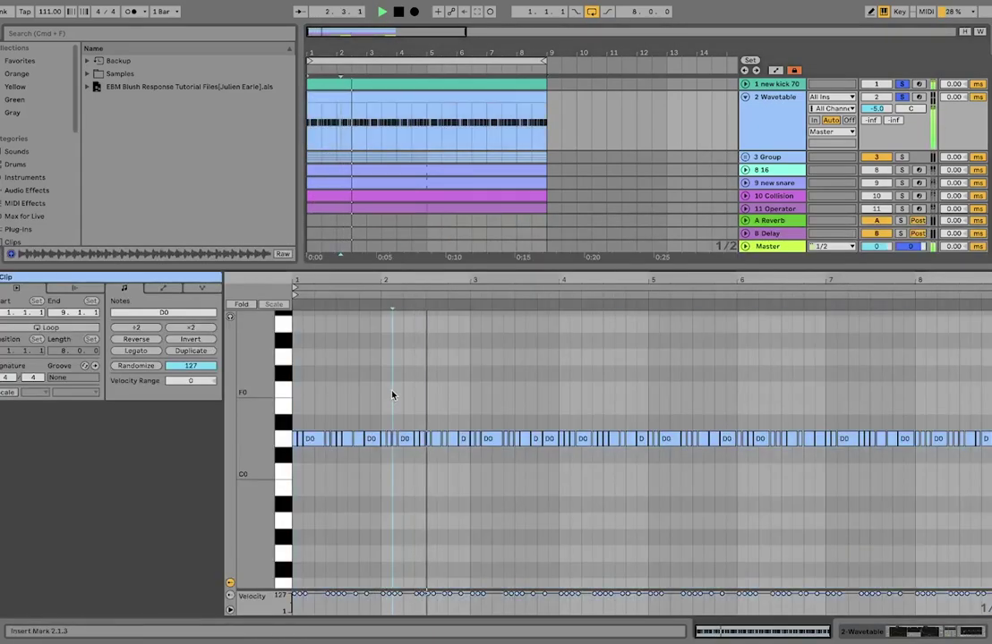
pyautogui.scroll(3, 392, 395)
pyautogui.hscroll(-5, 392, 395)
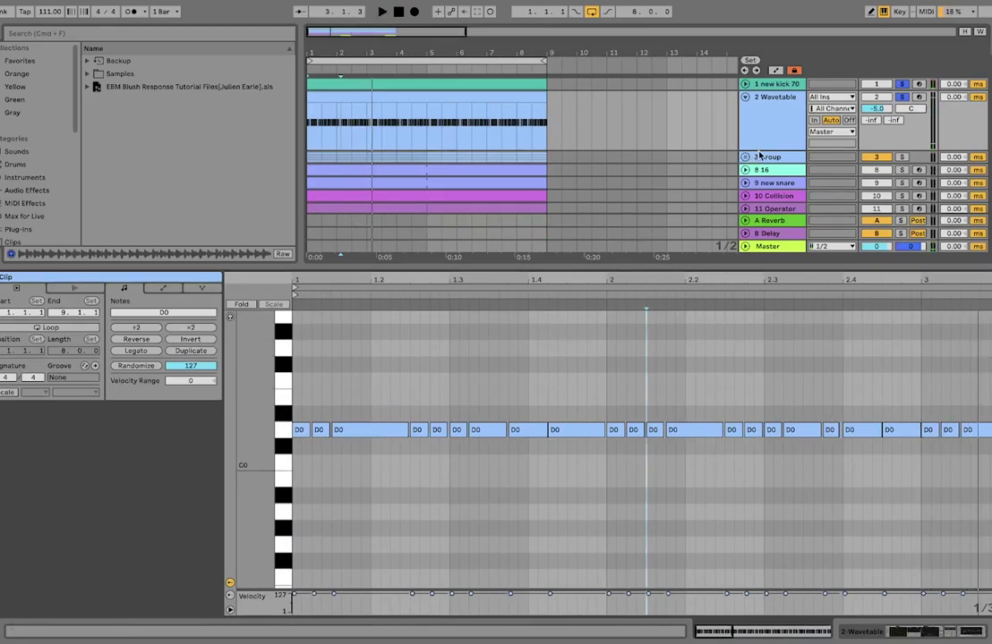
# Step: Clear the kick and Wavetable solos, toggle 3 Group, and leave Wavetable soloed alone
pyautogui.click(902, 97)
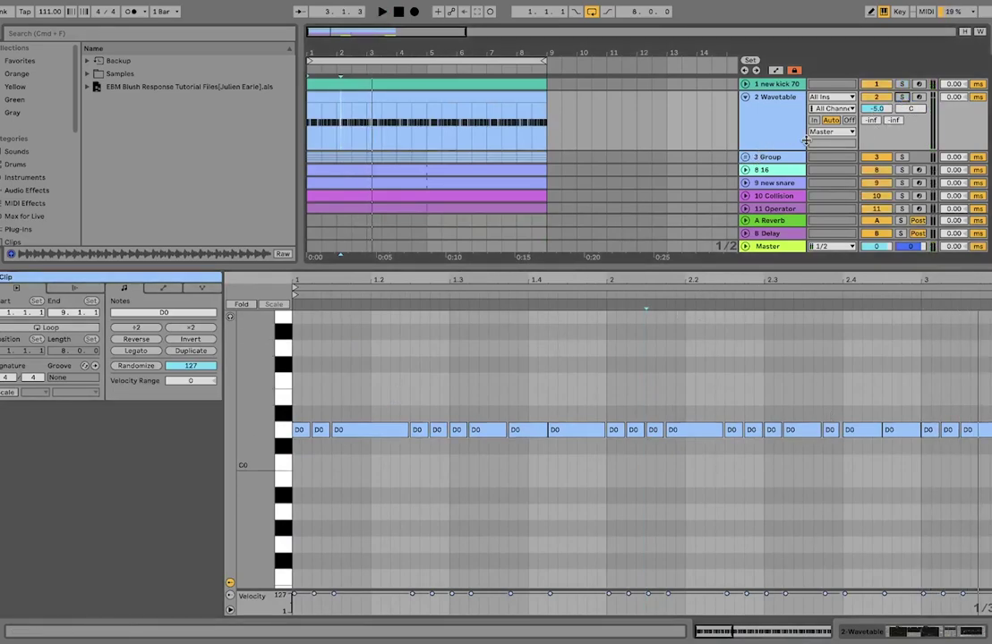
pyautogui.click(901, 158)
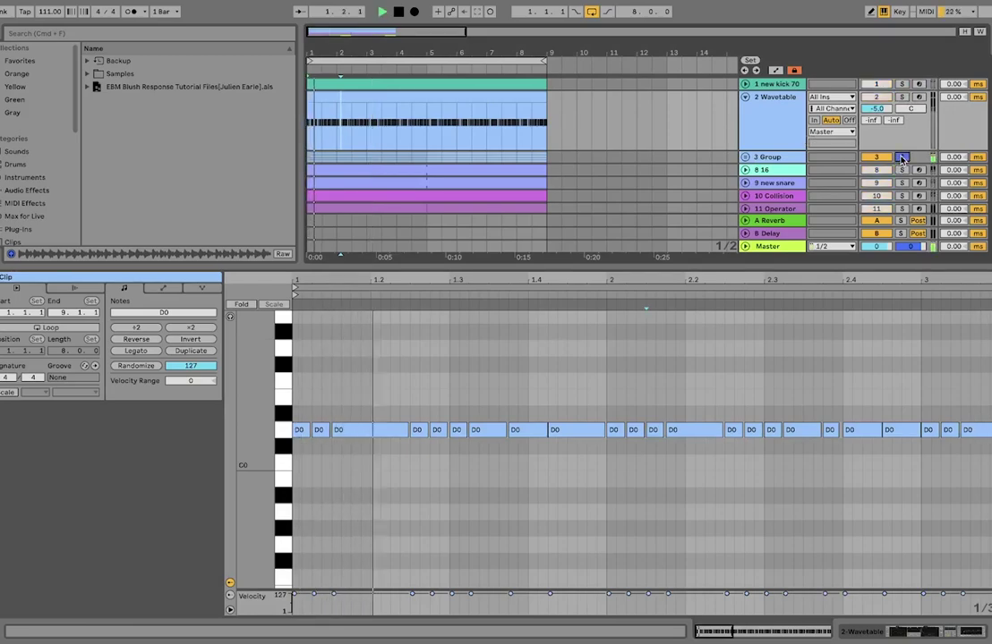
pyautogui.click(901, 157)
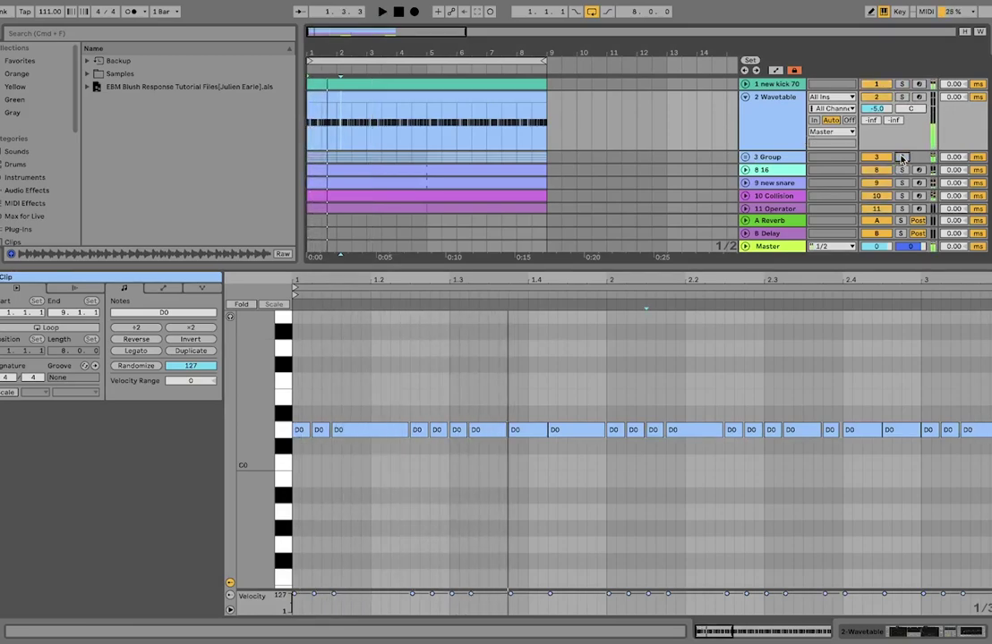
pyautogui.click(901, 96)
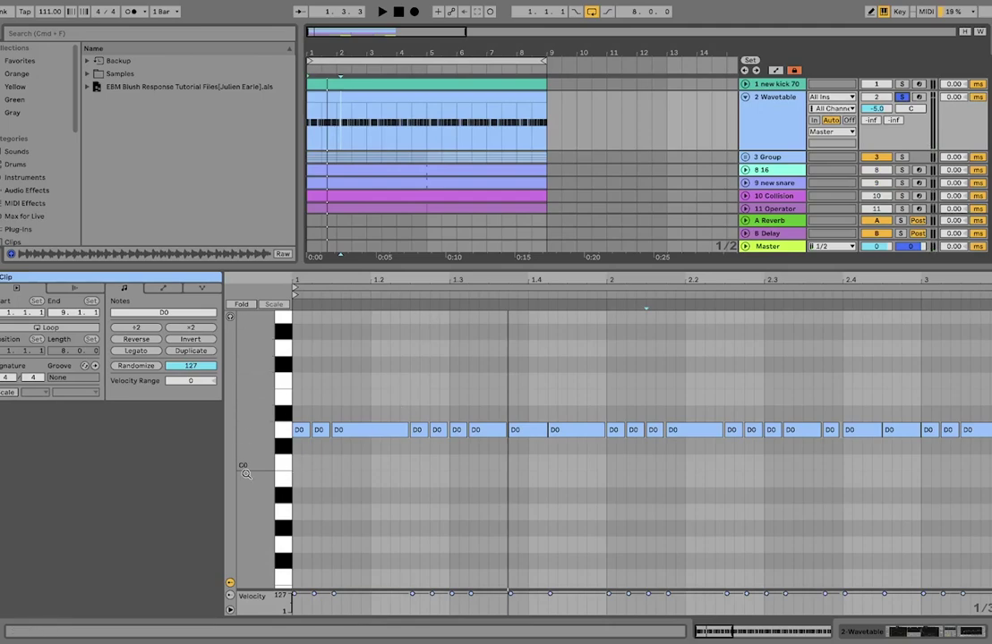
pyautogui.doubleClick(777, 112)
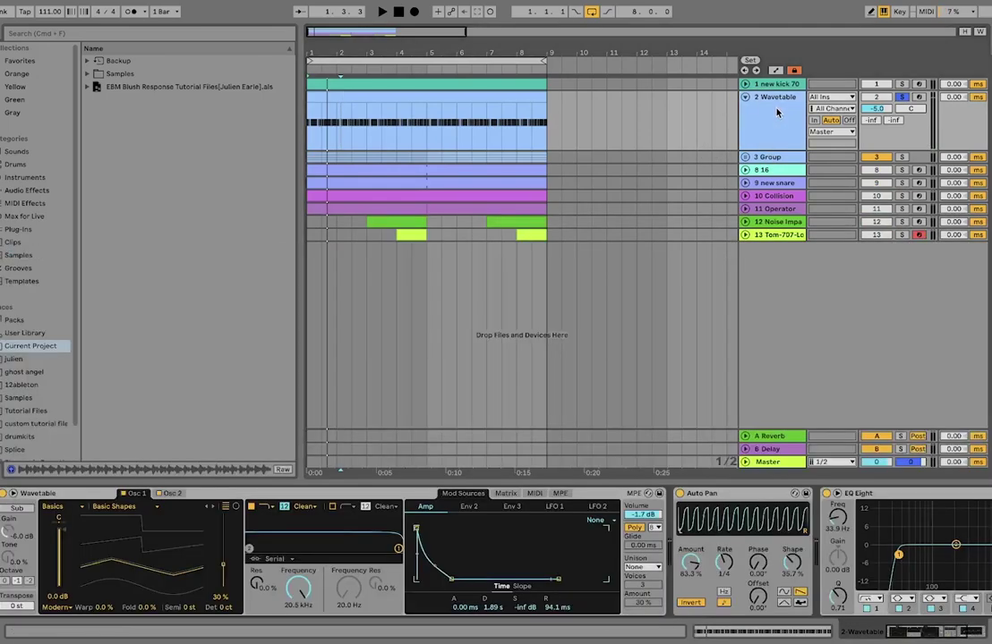
pyautogui.click(429, 93)
pyautogui.press('space')
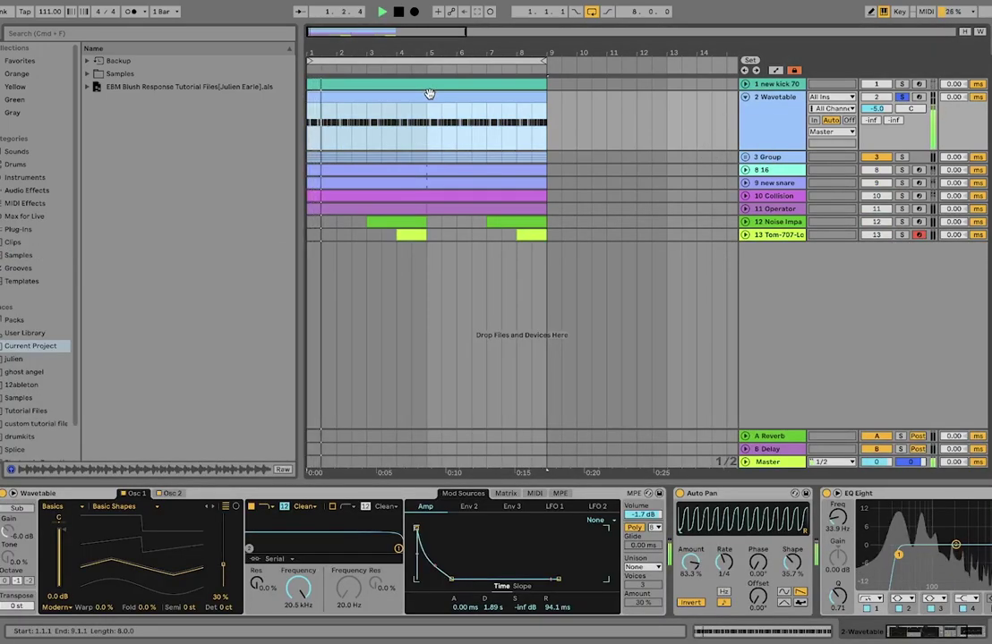
# Step: Compare Wavetable's Osc 1 and Osc 2 settings and scroll along the device chain while playing
pyautogui.click(171, 493)
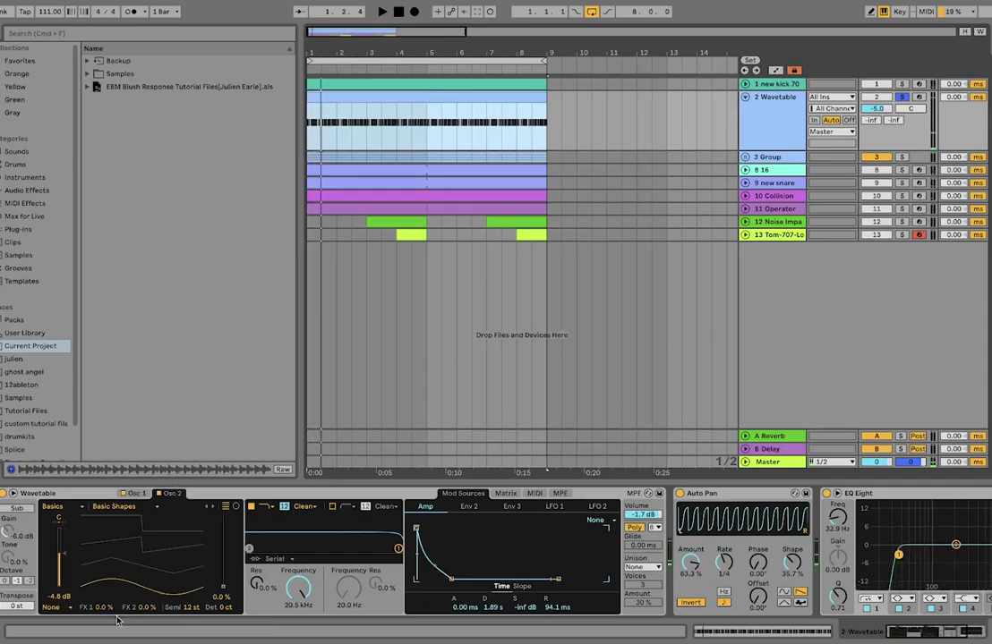
pyautogui.click(135, 493)
pyautogui.click(170, 495)
pyautogui.hscroll(5, 501, 580)
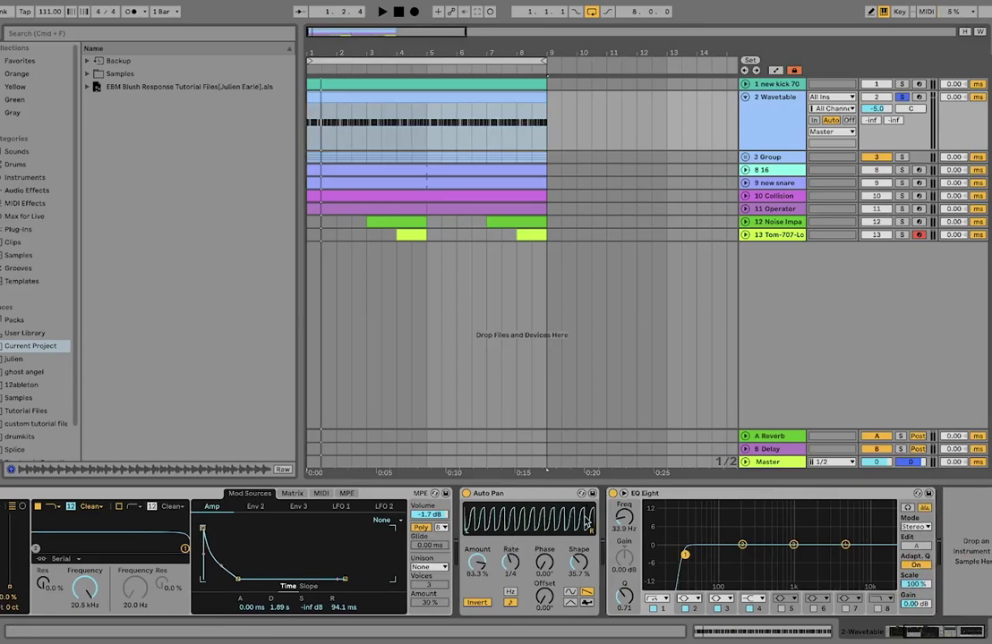
pyautogui.press('space')
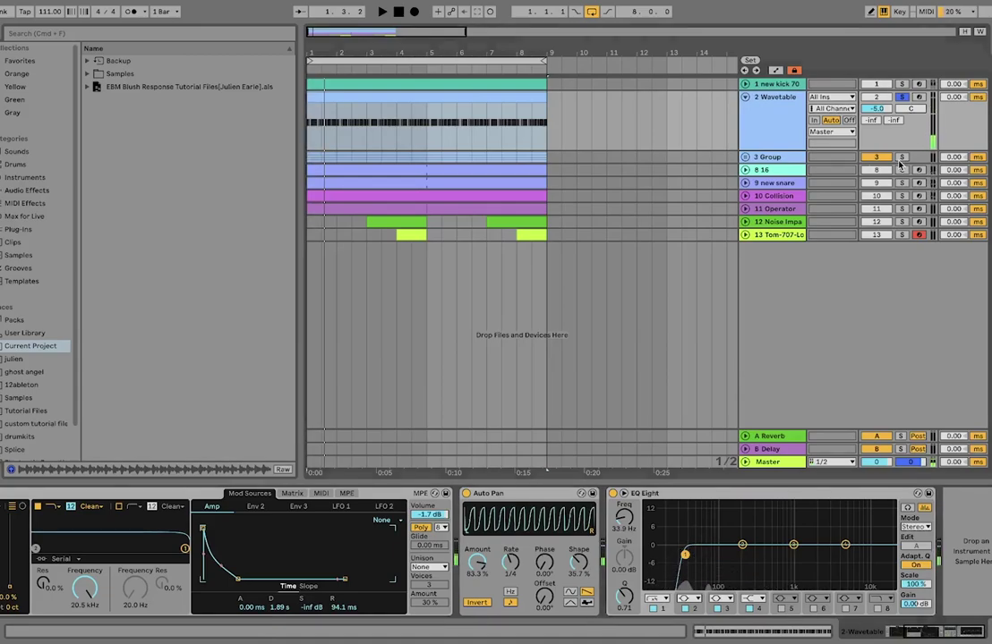
# Step: Unfold 3 Group, solo track 4 Instrument, and select it
pyautogui.click(744, 158)
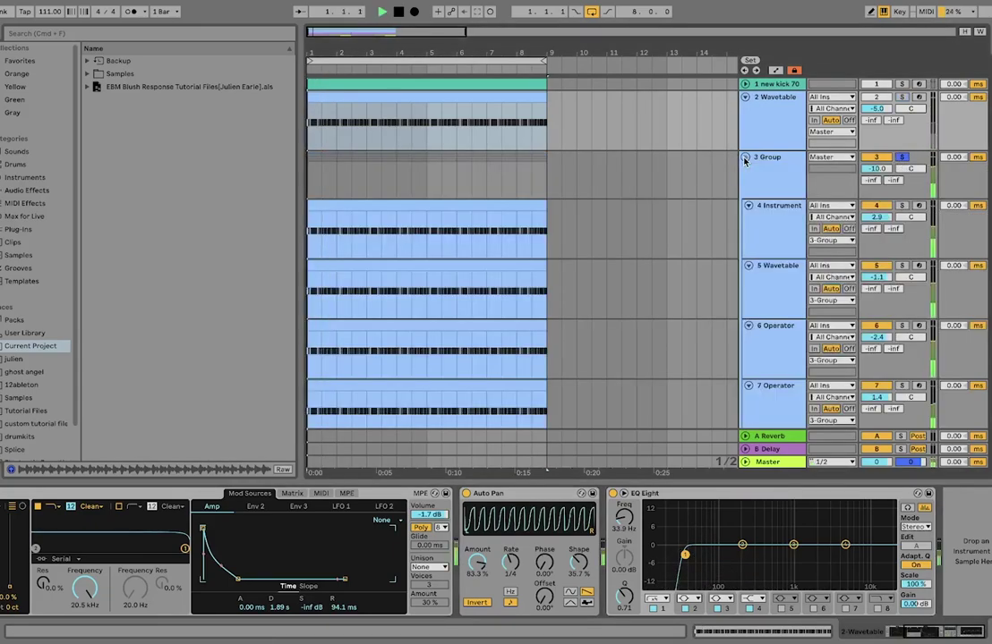
pyautogui.scroll(-3, 745, 159)
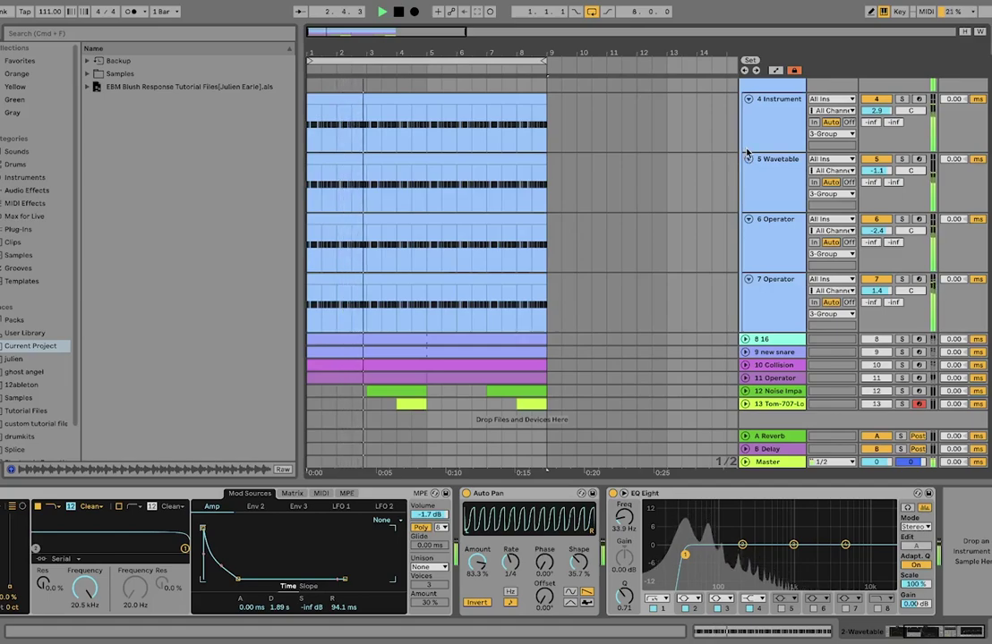
pyautogui.click(902, 98)
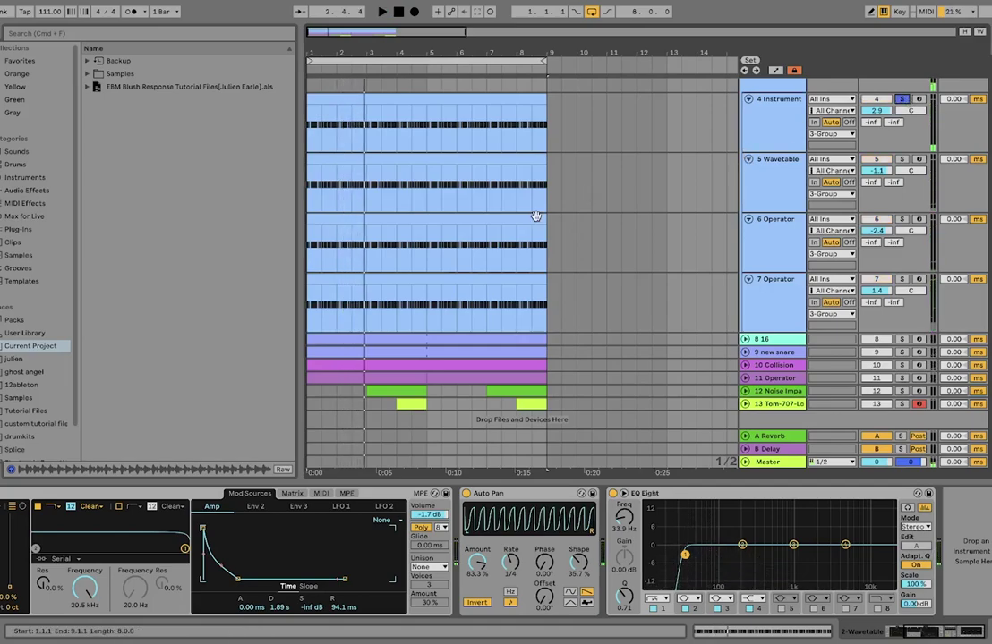
pyautogui.scroll(3, 472, 260)
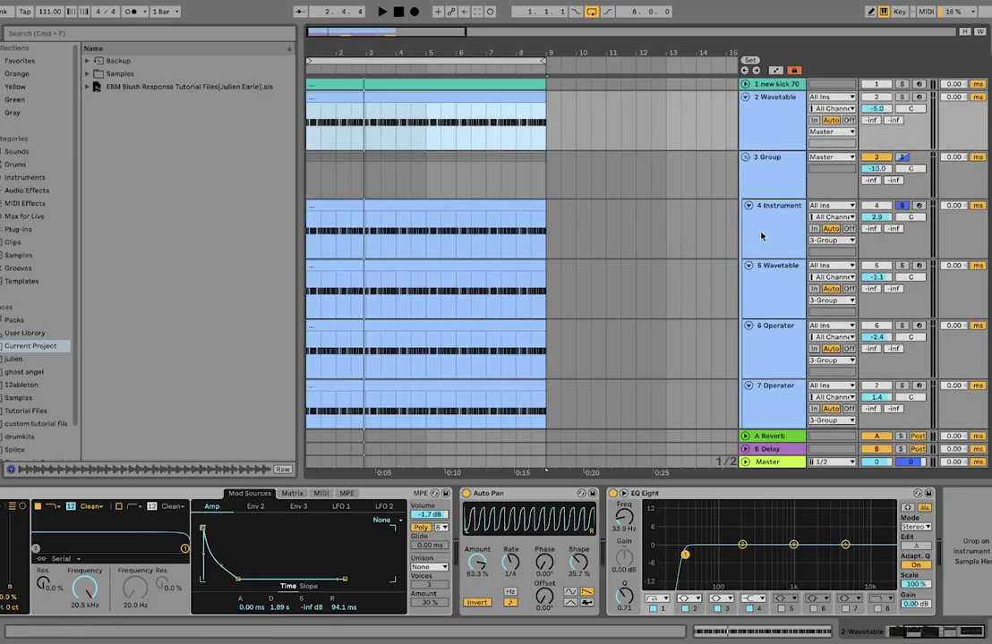
pyautogui.click(660, 215)
# Step: Review devices on tracks 5 Wavetable, 6 and 7 Operator and the 3 Group bus, then play 4 Instrument
pyautogui.click(698, 273)
pyautogui.click(681, 333)
pyautogui.click(782, 414)
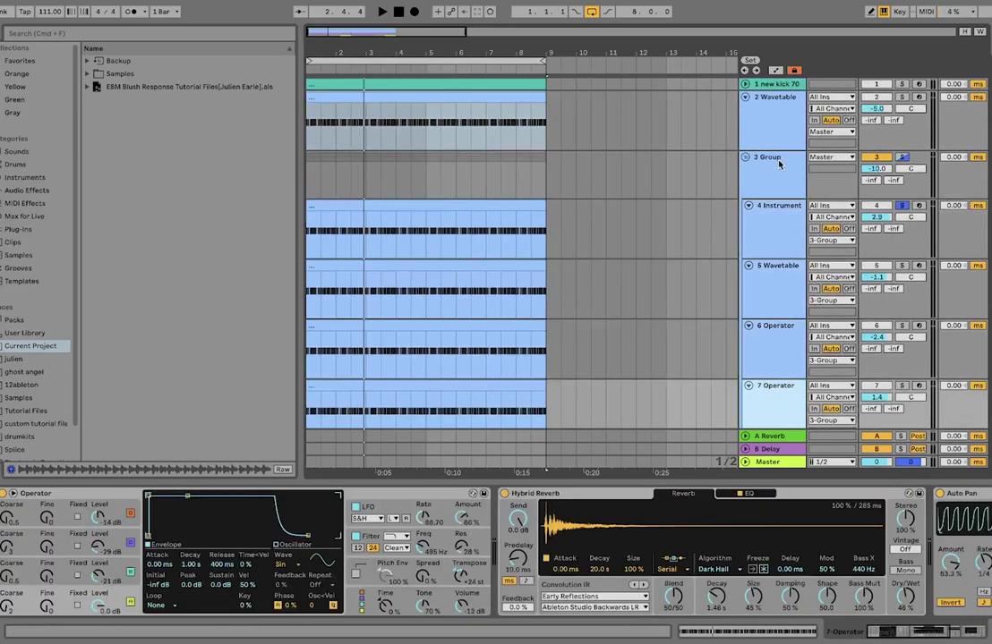
pyautogui.click(778, 180)
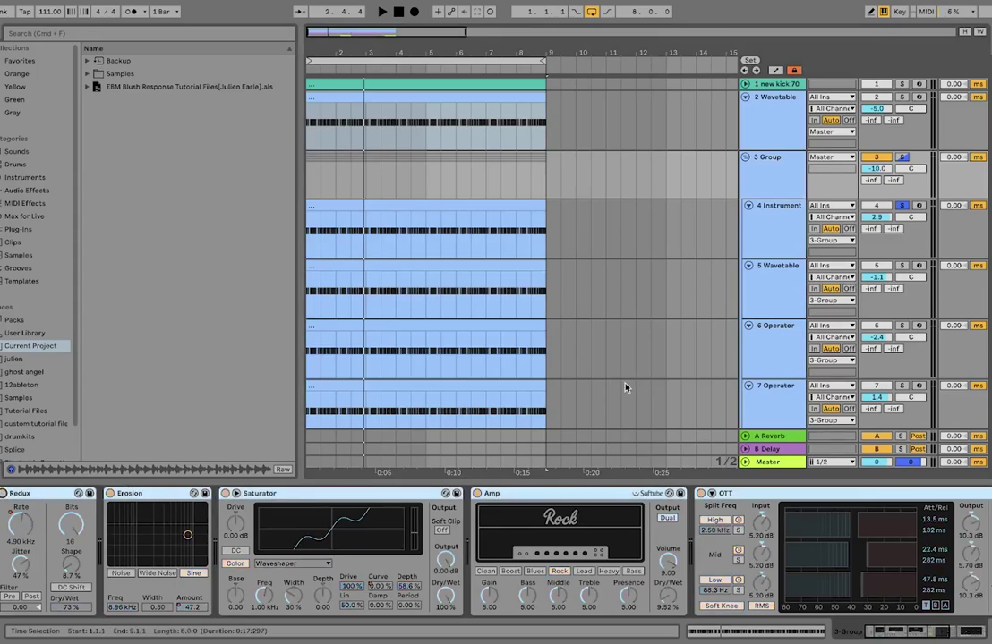
pyautogui.click(788, 214)
pyautogui.press('space')
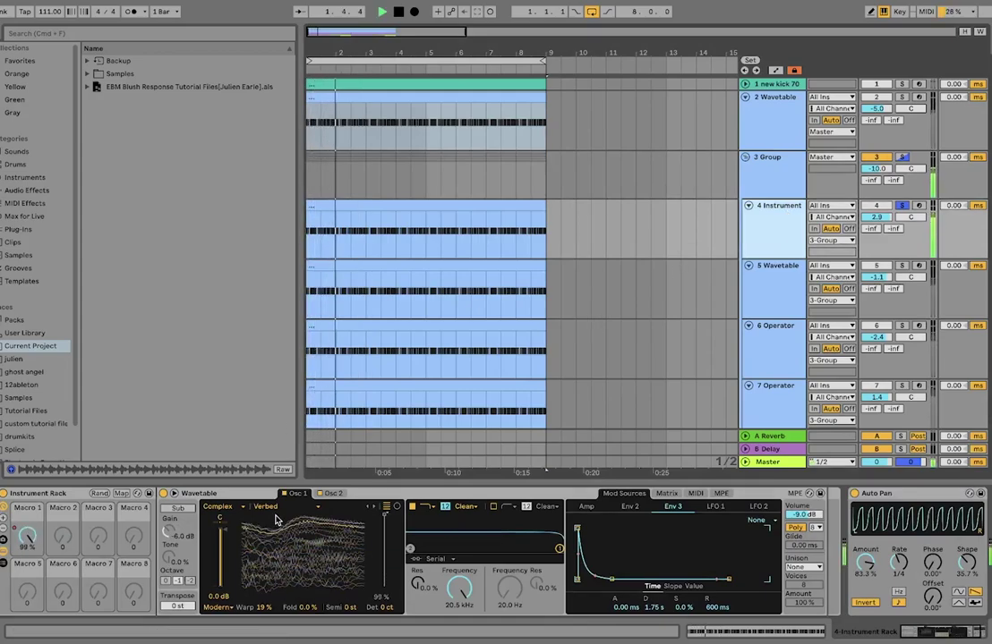
# Step: View the 4 Instrument clip's notes, return to its rack, toggle the chain list, and compare Osc 1/Osc 2
pyautogui.scroll(-1, 381, 225)
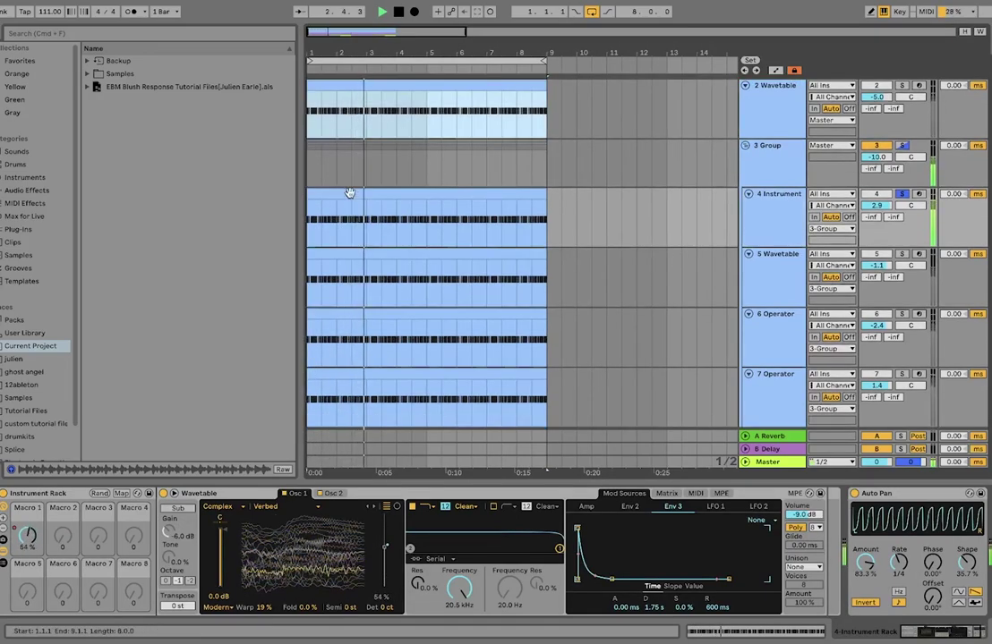
pyautogui.doubleClick(347, 195)
pyautogui.hotkey('shift', 'Tab')
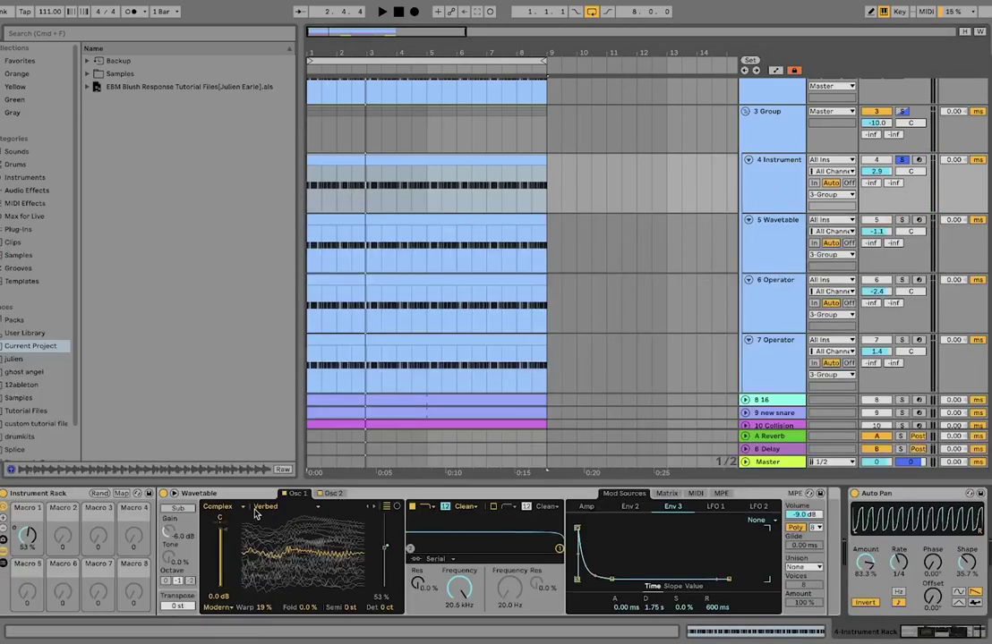
pyautogui.press('space')
pyautogui.click(4, 566)
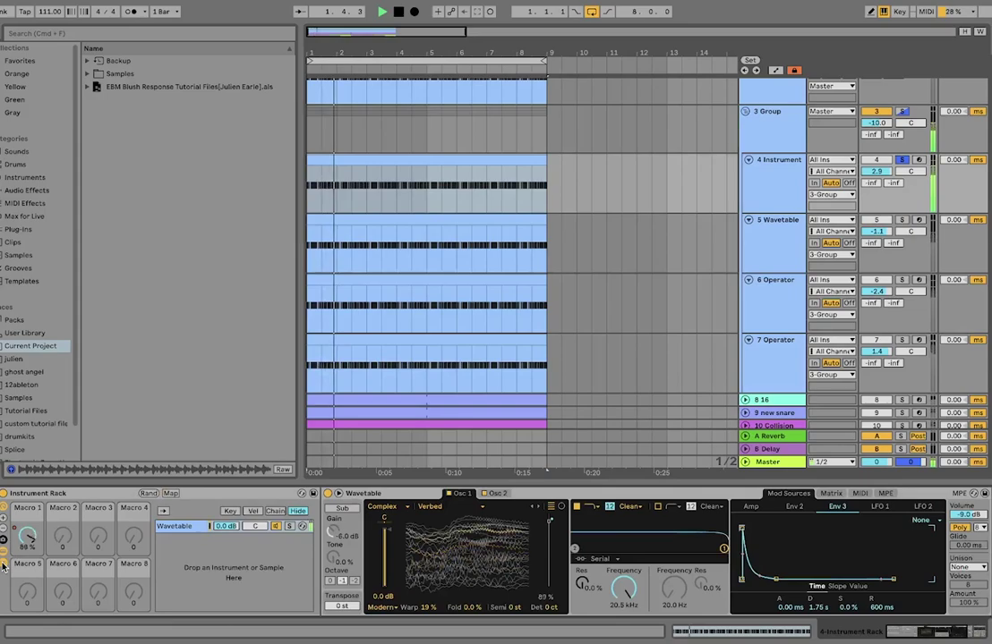
pyautogui.click(4, 567)
pyautogui.click(336, 495)
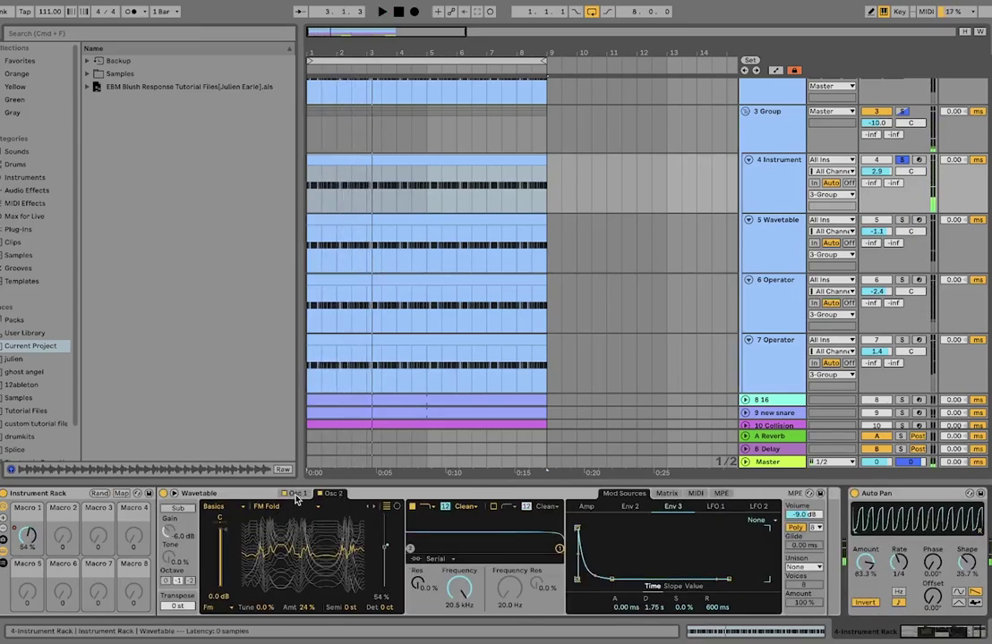
pyautogui.click(296, 493)
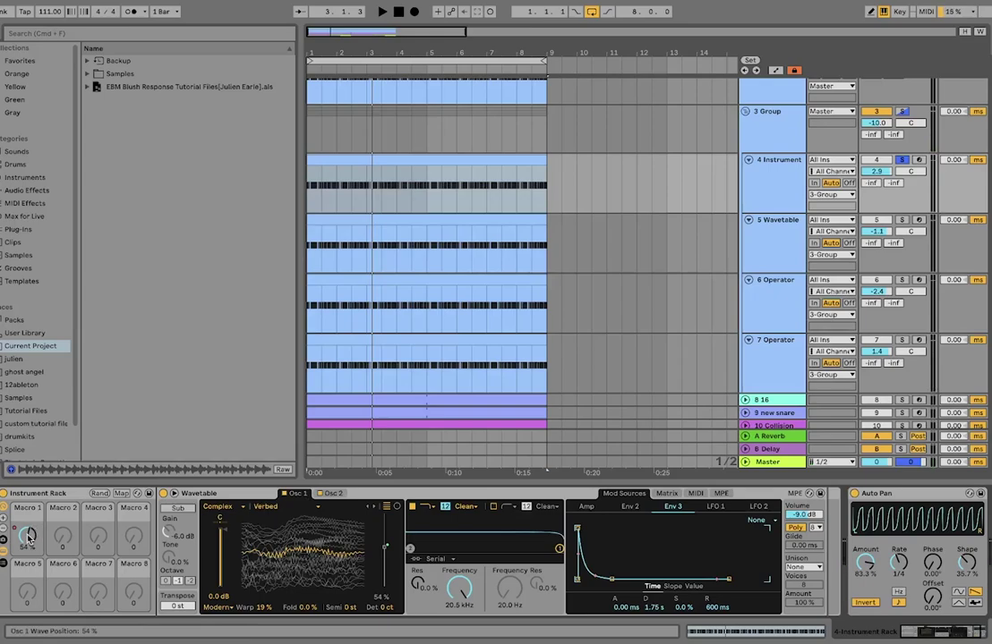
# Step: Unmap and remap the oscillator position to Macro 1, then view Osc 2's Basics FM Fold wavetable
pyautogui.rightClick(383, 549)
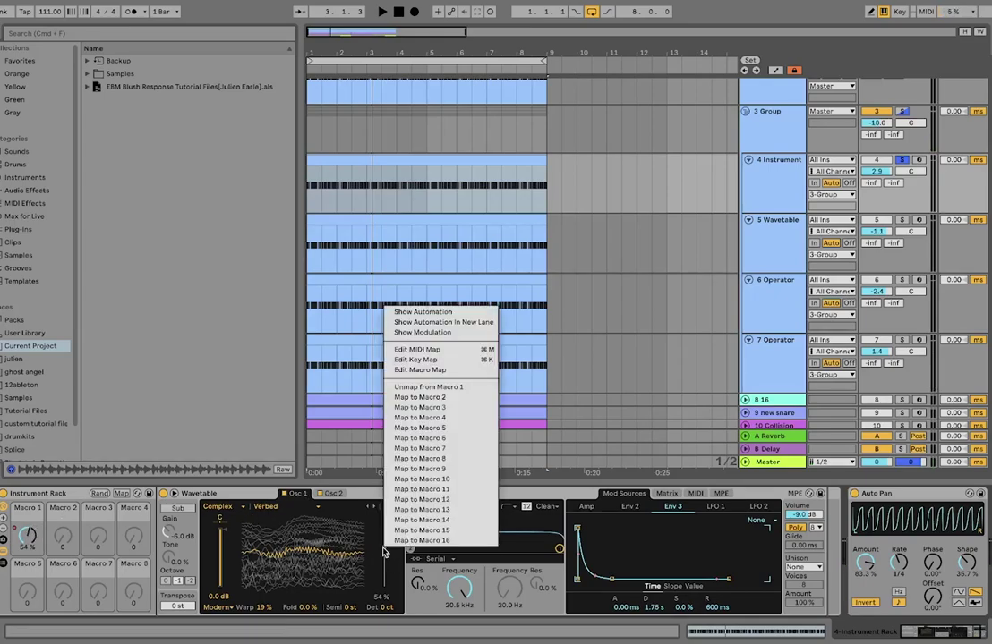
pyautogui.click(444, 387)
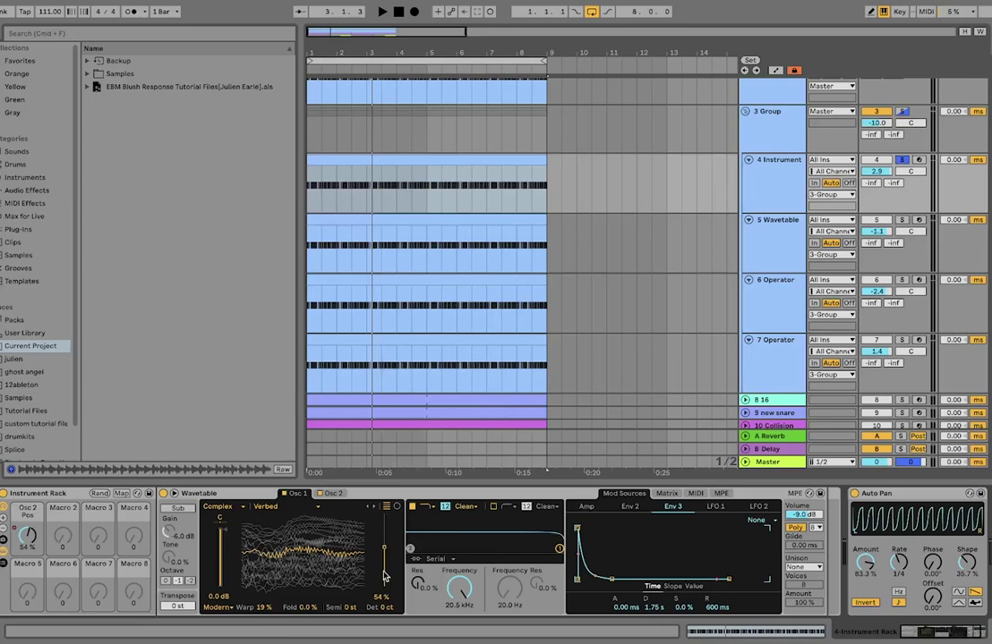
pyautogui.rightClick(384, 577)
pyautogui.click(449, 405)
pyautogui.press('space')
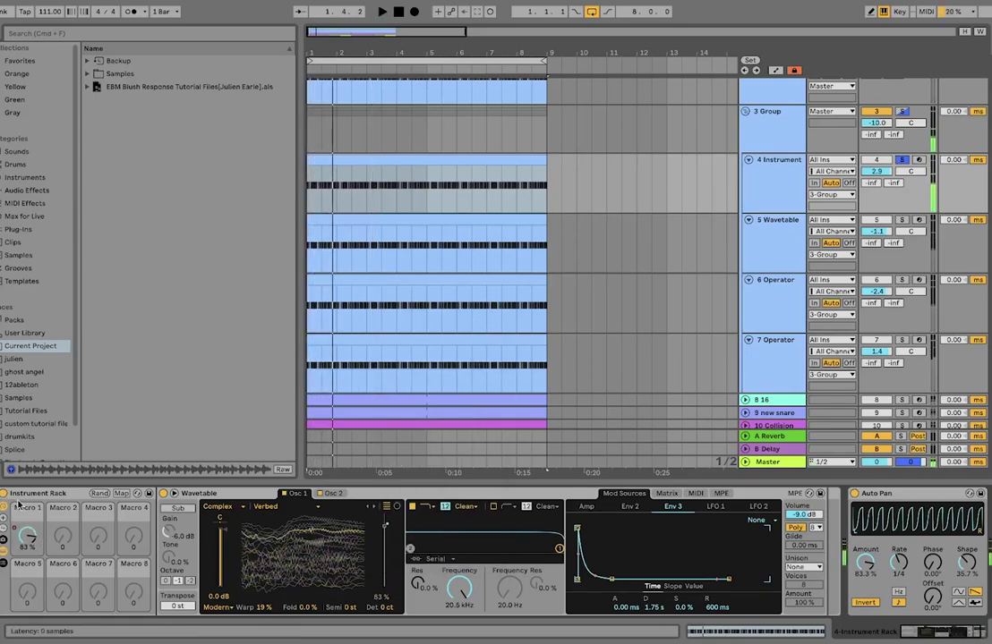
pyautogui.click(328, 494)
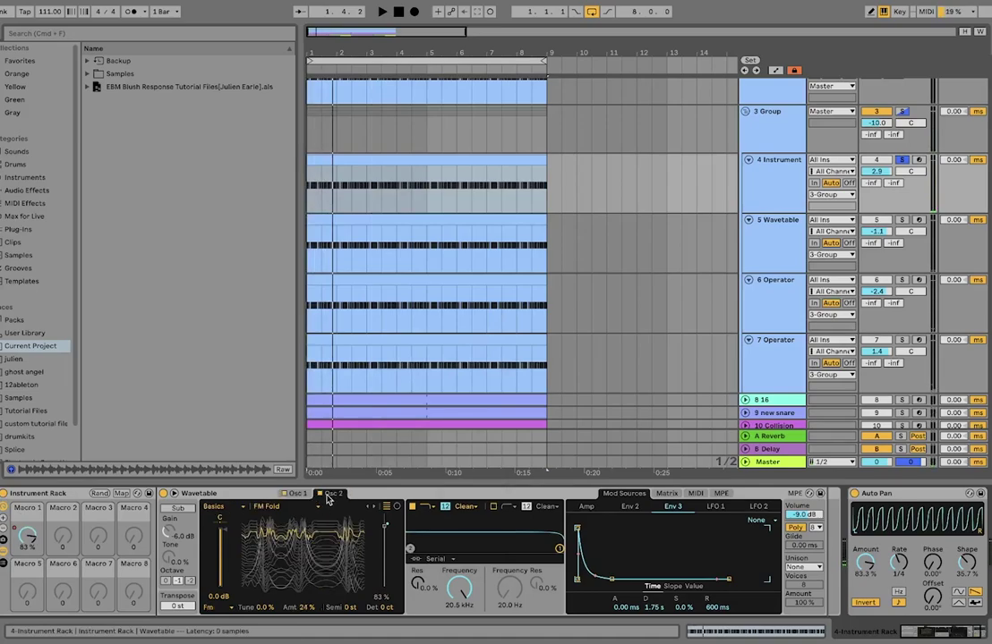
pyautogui.hscroll(3, 349, 504)
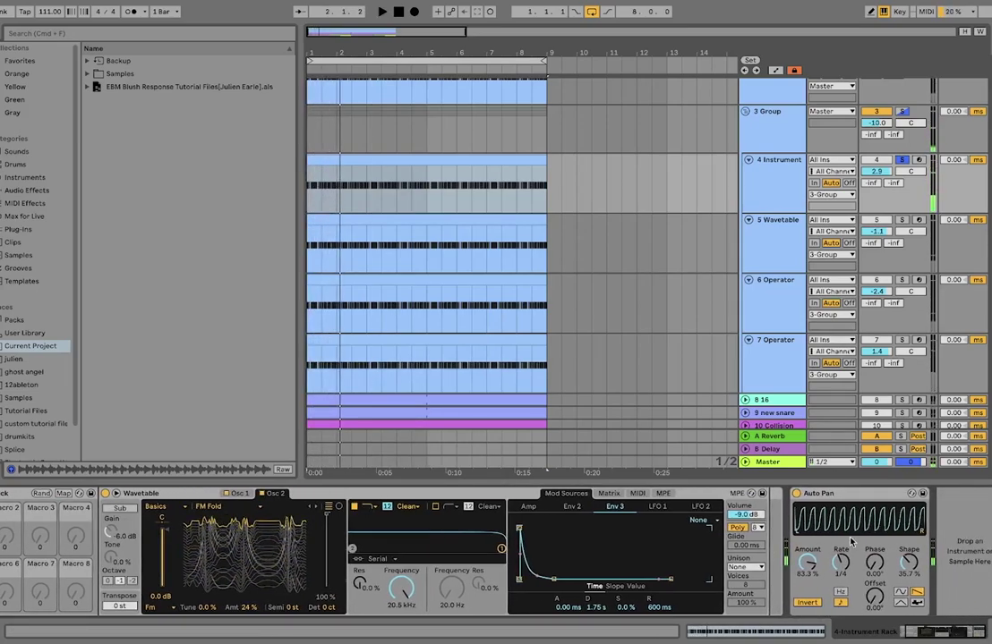
# Step: Show track 5 Wavetable's devices and play with 4 Instrument soloed
pyautogui.click(772, 225)
pyautogui.press('space')
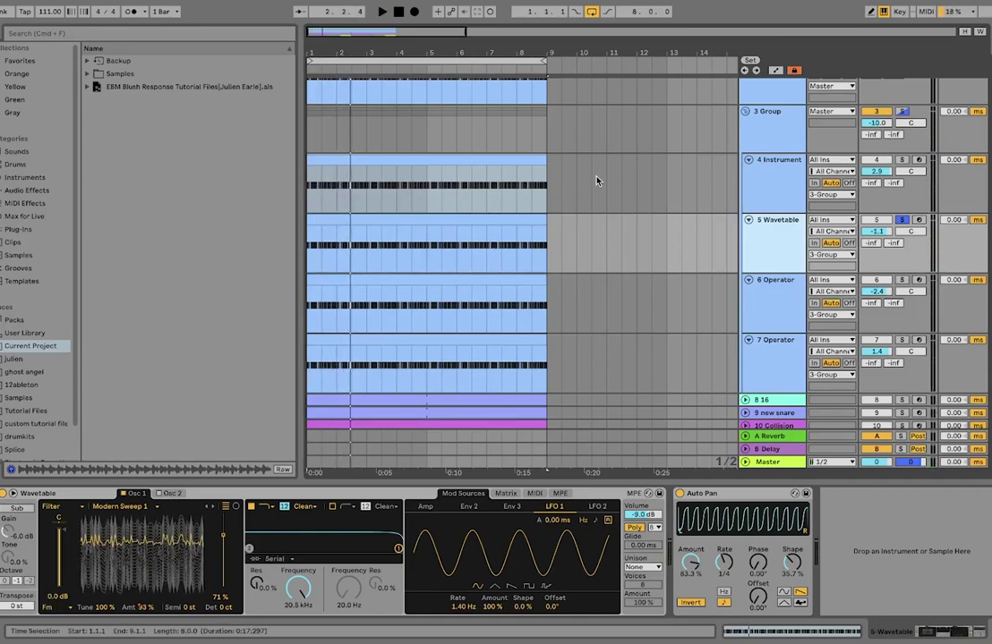
pyautogui.click(901, 161)
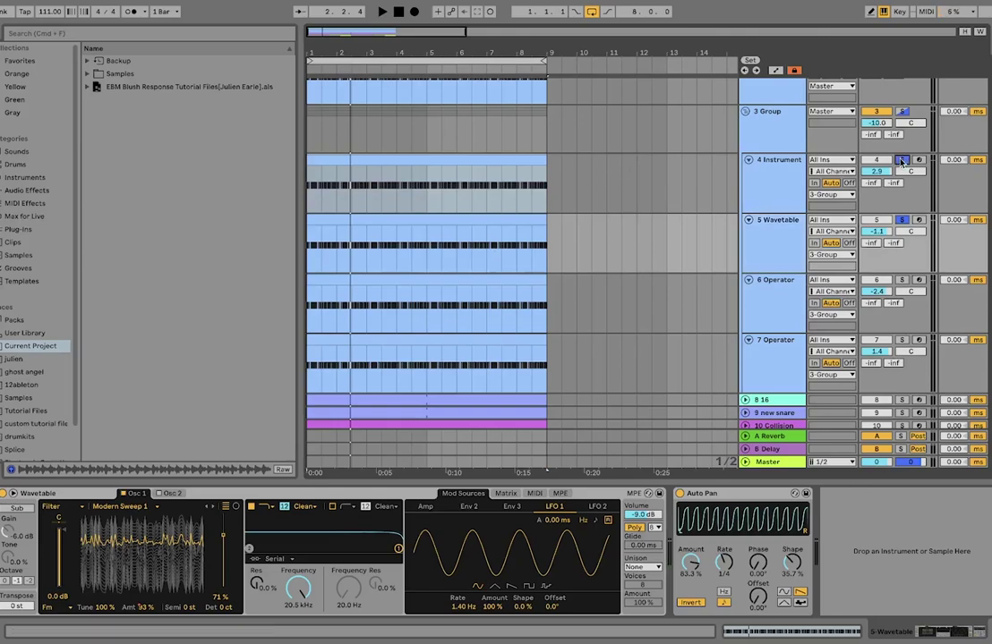
pyautogui.press('space')
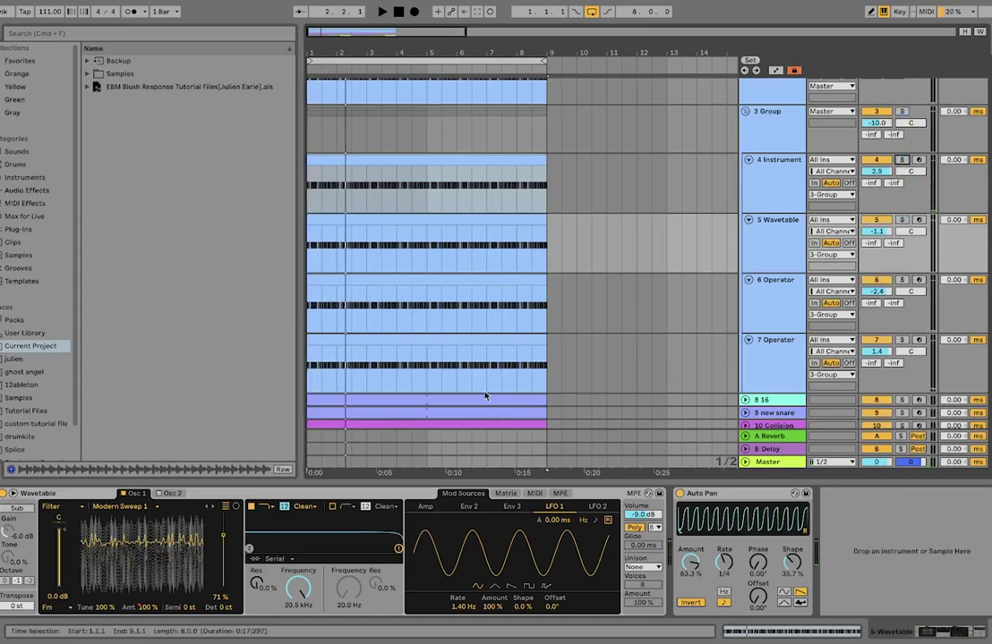
pyautogui.press('space')
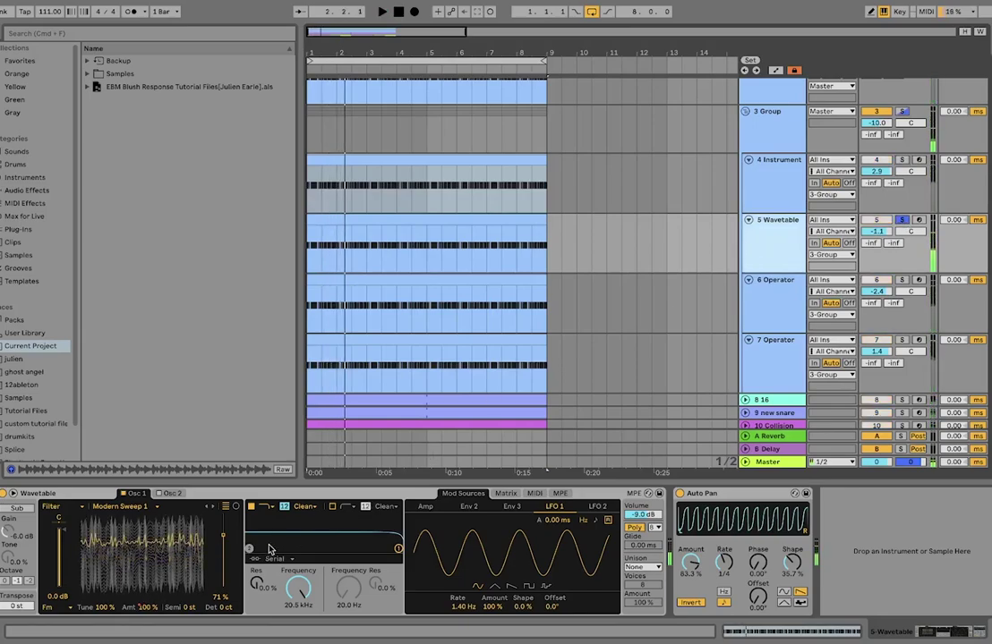
# Step: Show the Amt parameter's automation, set Env 3 → Osc 1 Pos to -31, then display track 6 Operator
pyautogui.rightClick(142, 611)
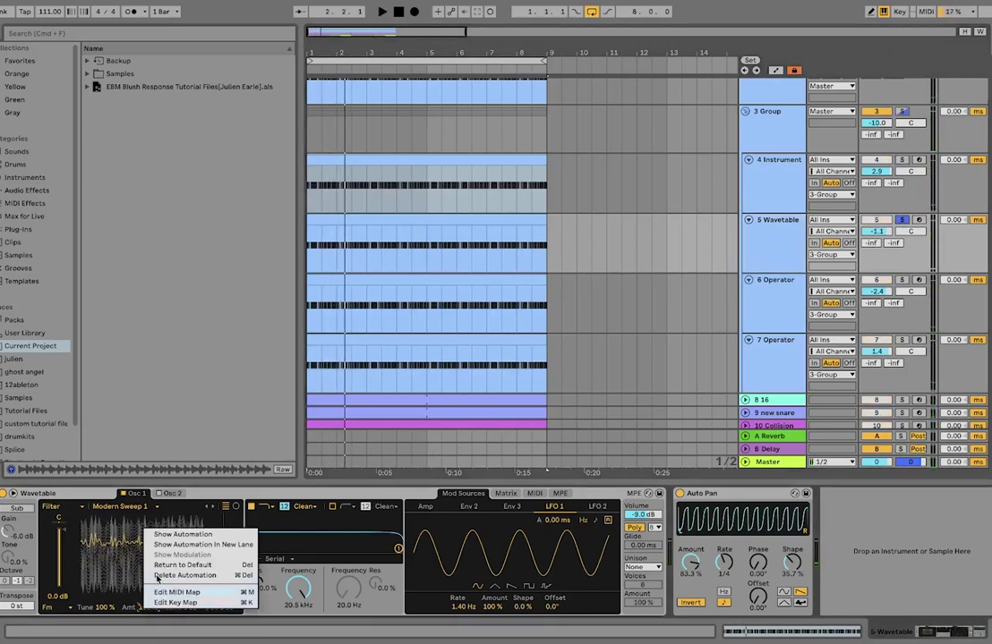
pyautogui.click(179, 535)
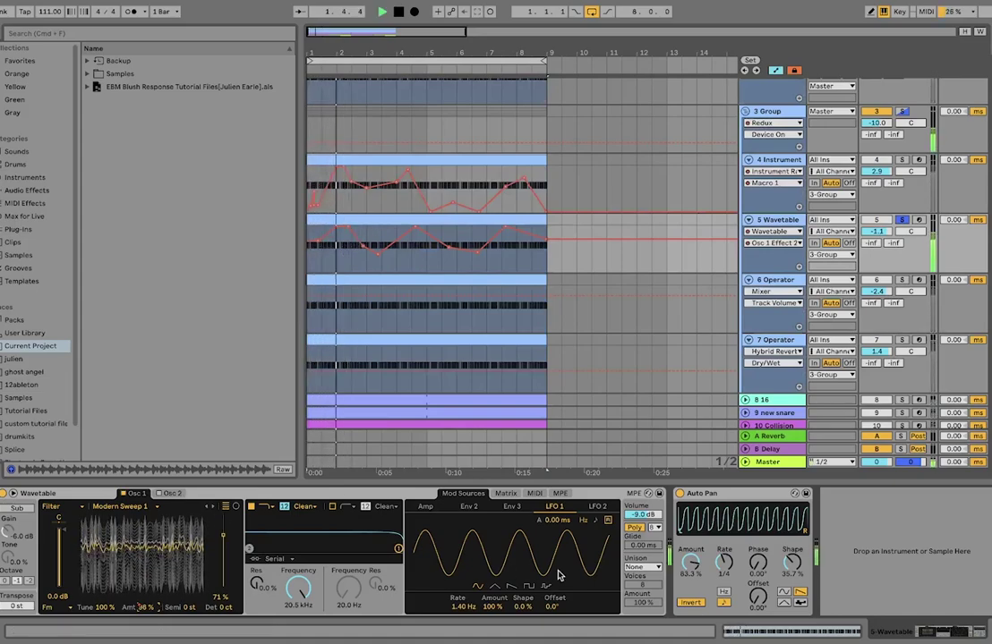
pyautogui.click(506, 494)
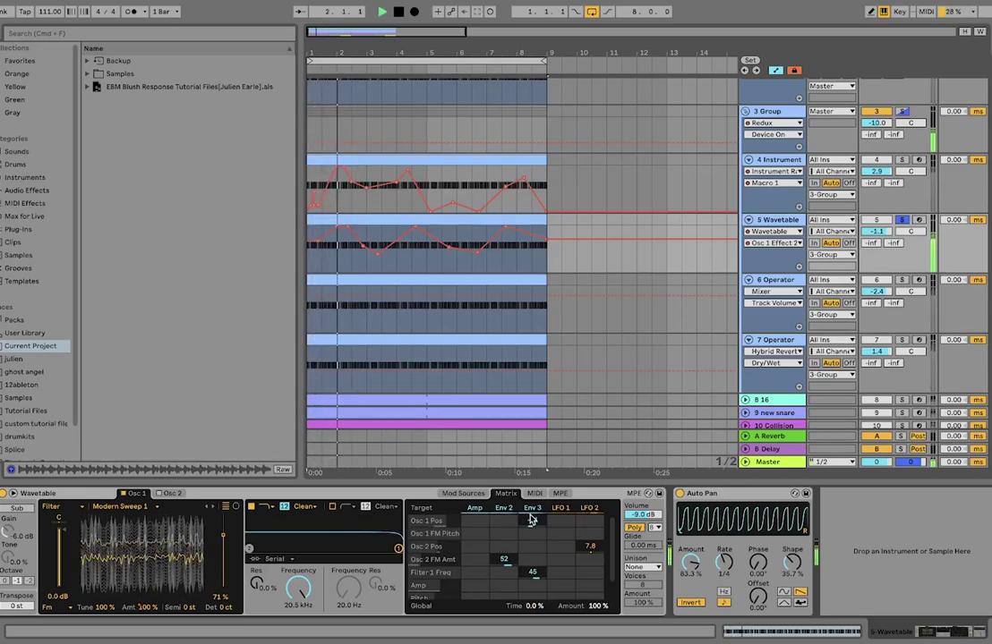
pyautogui.moveTo(532, 520); pyautogui.dragTo(532, 548)
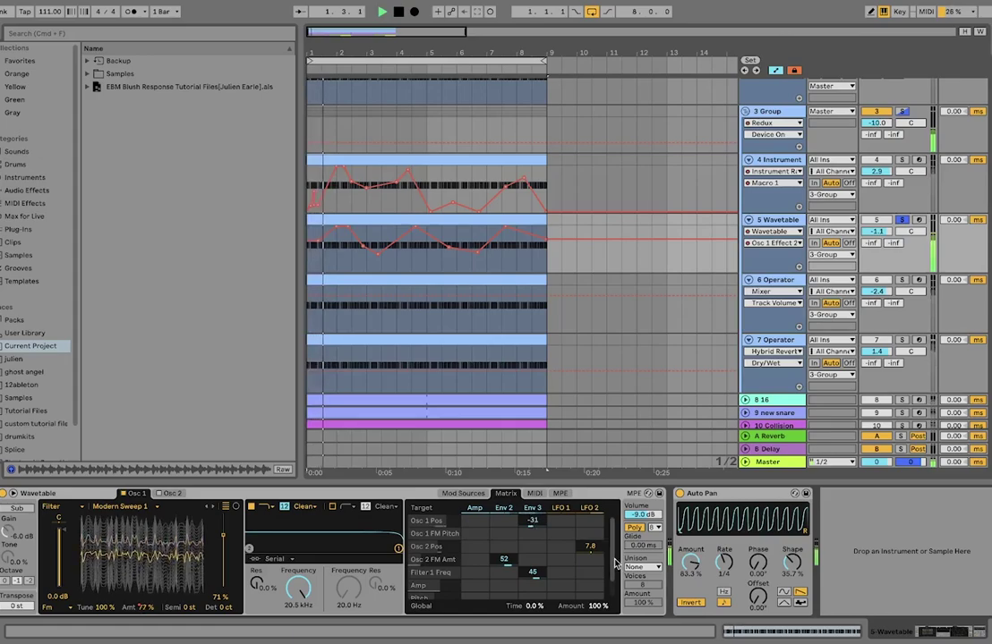
pyautogui.click(764, 275)
pyautogui.press('space')
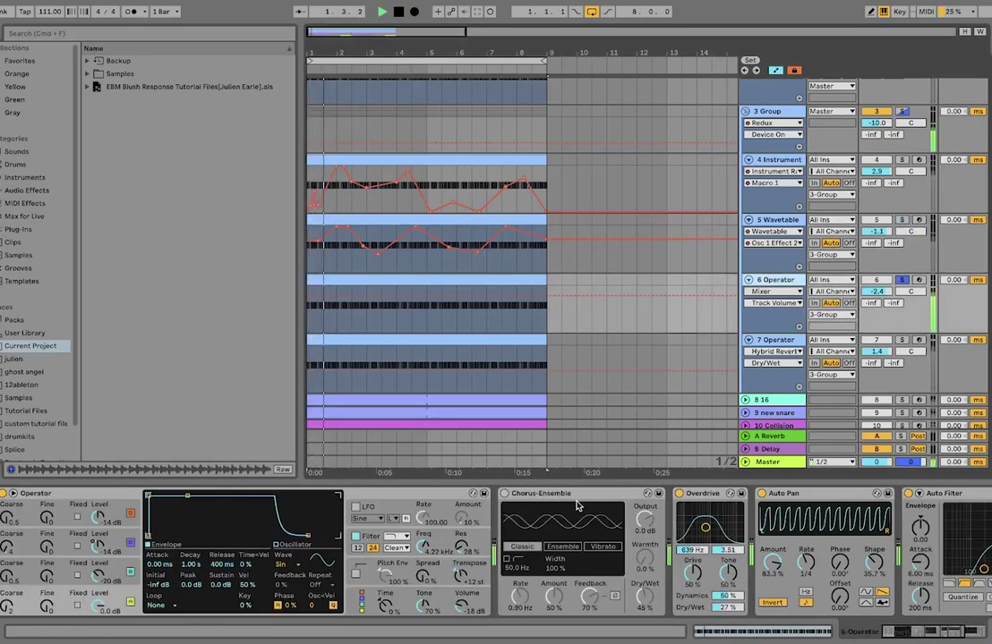
# Step: Delete the Chorus-Ensemble effect and inspect Operator's oscillator B and C envelopes
pyautogui.click(578, 497)
pyautogui.press('Delete')
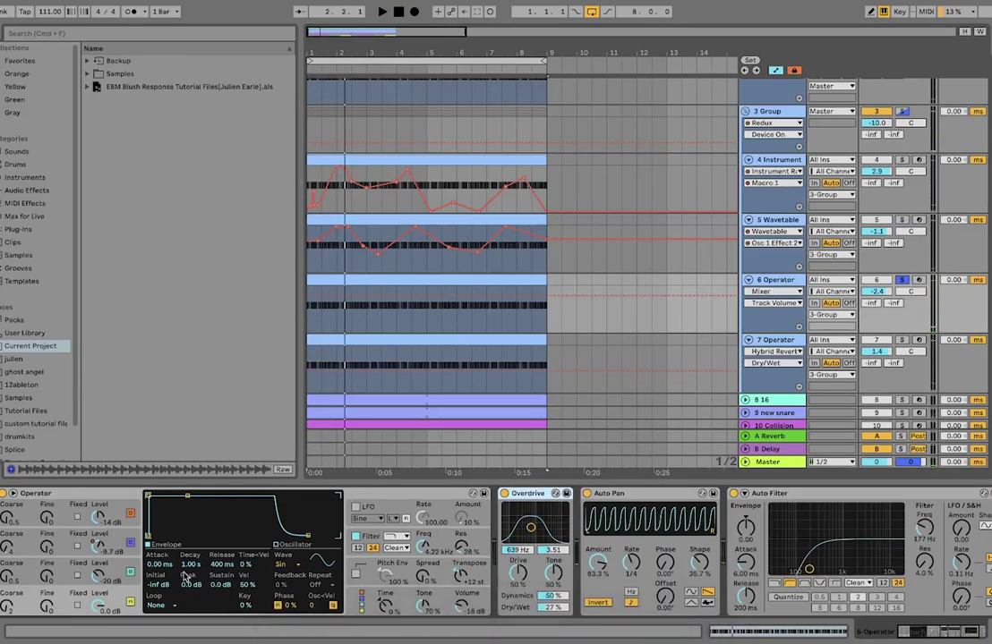
pyautogui.click(116, 573)
pyautogui.click(109, 552)
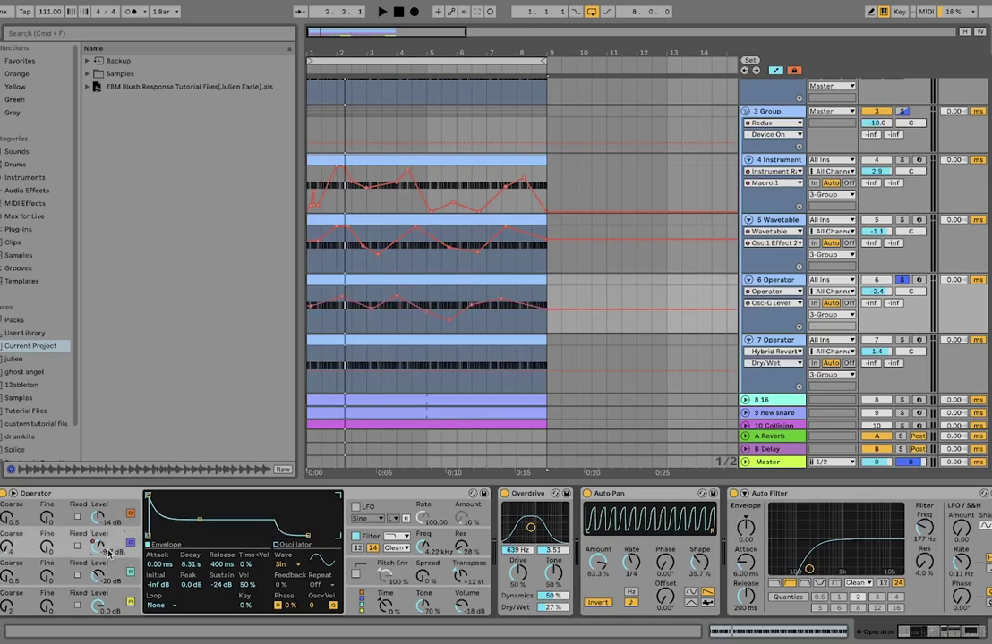
pyautogui.click(116, 577)
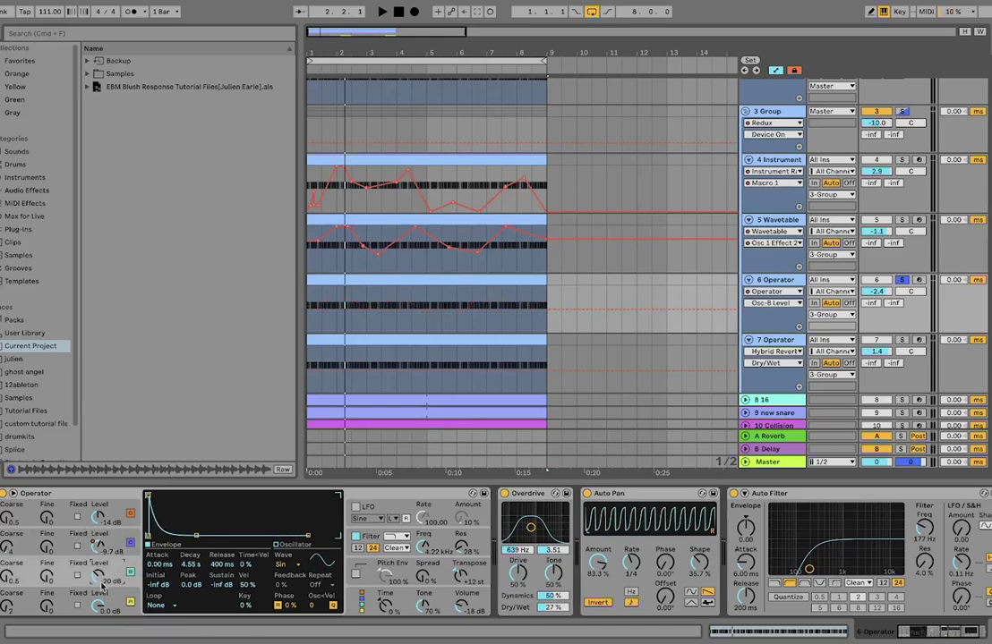
pyautogui.click(24, 586)
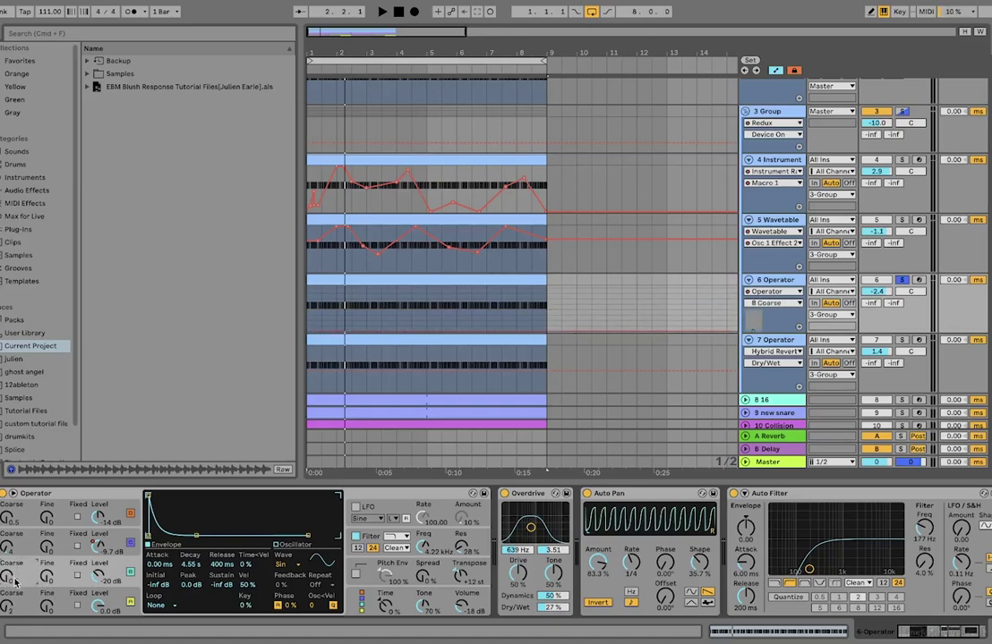
# Step: Play while checking oscillator envelopes and the filter page (8.31 s decay, Sine shaper)
pyautogui.click(7, 603)
pyautogui.press('space')
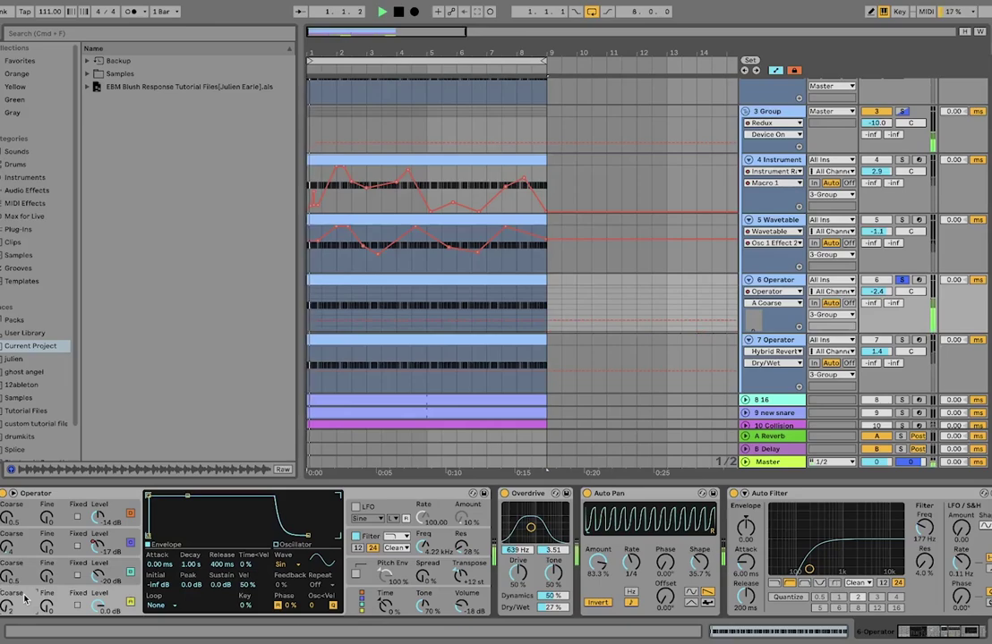
pyautogui.click(36, 562)
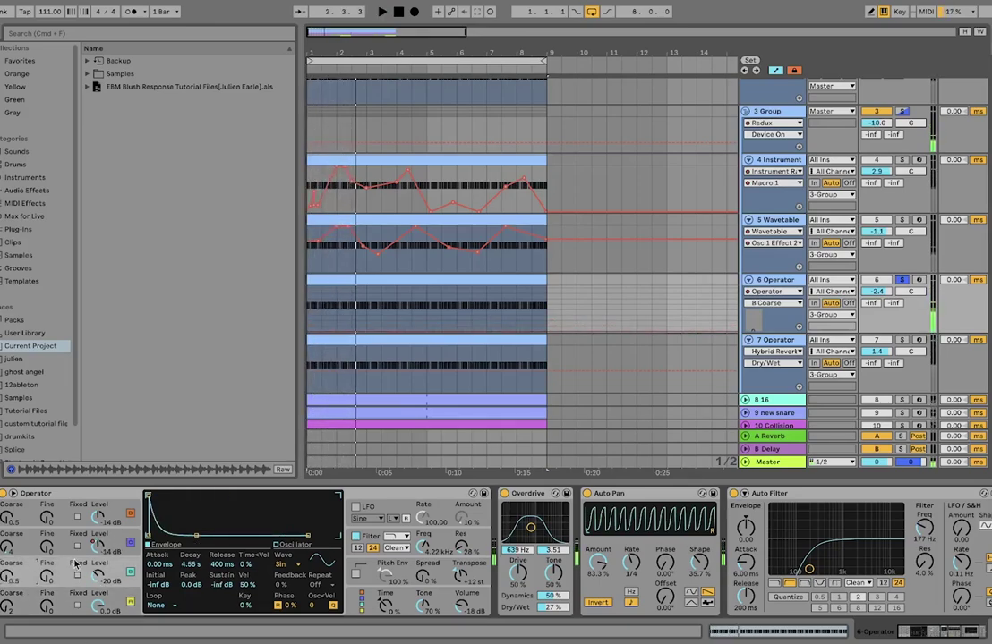
pyautogui.click(373, 533)
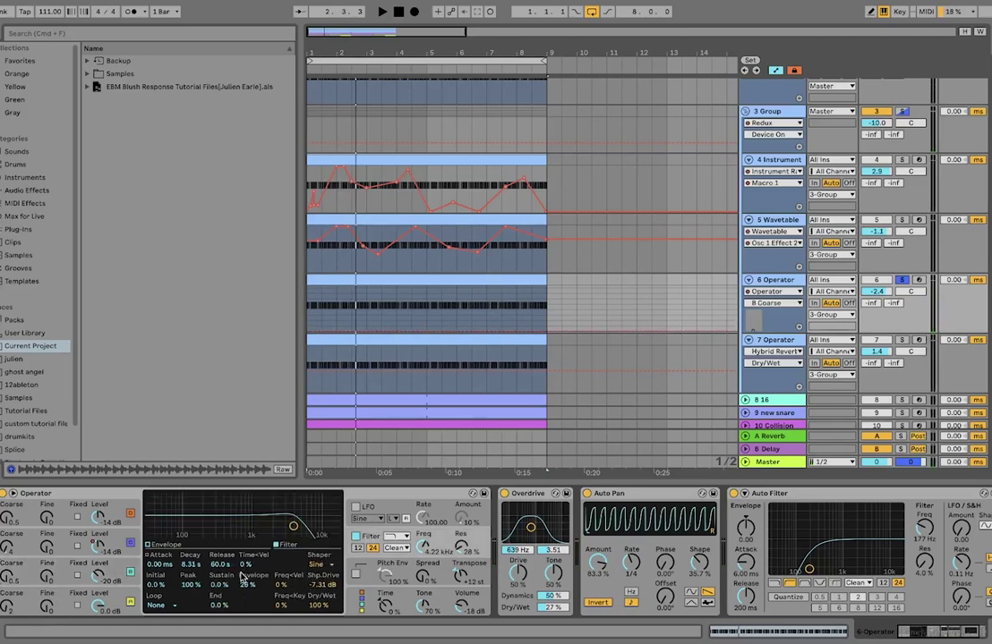
pyautogui.hscroll(3, 257, 590)
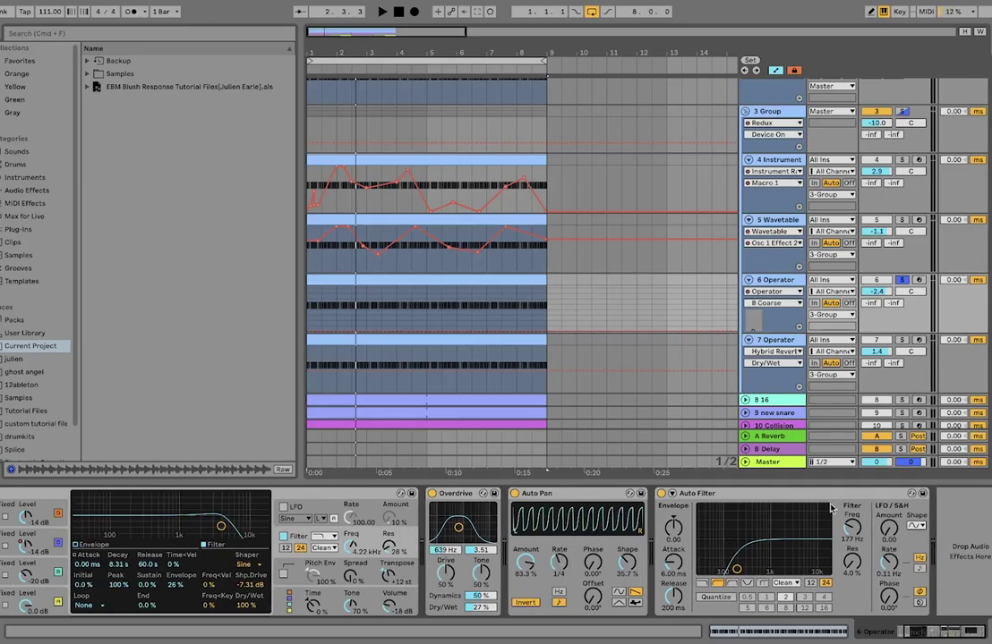
# Step: Play track 7 Operator's chain and inspect its oscillator B and A envelopes
pyautogui.click(772, 345)
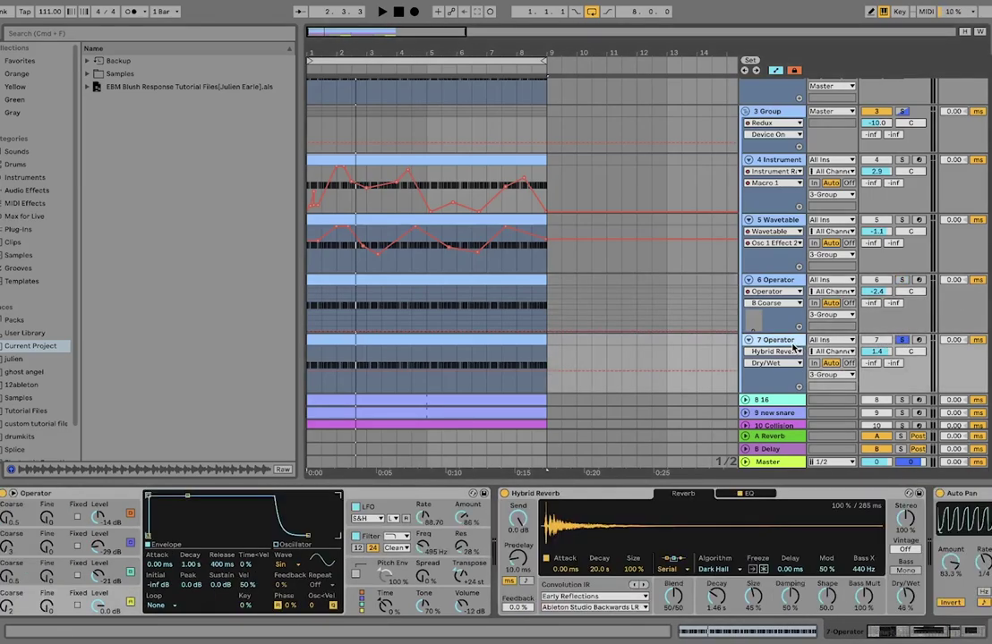
pyautogui.press('space')
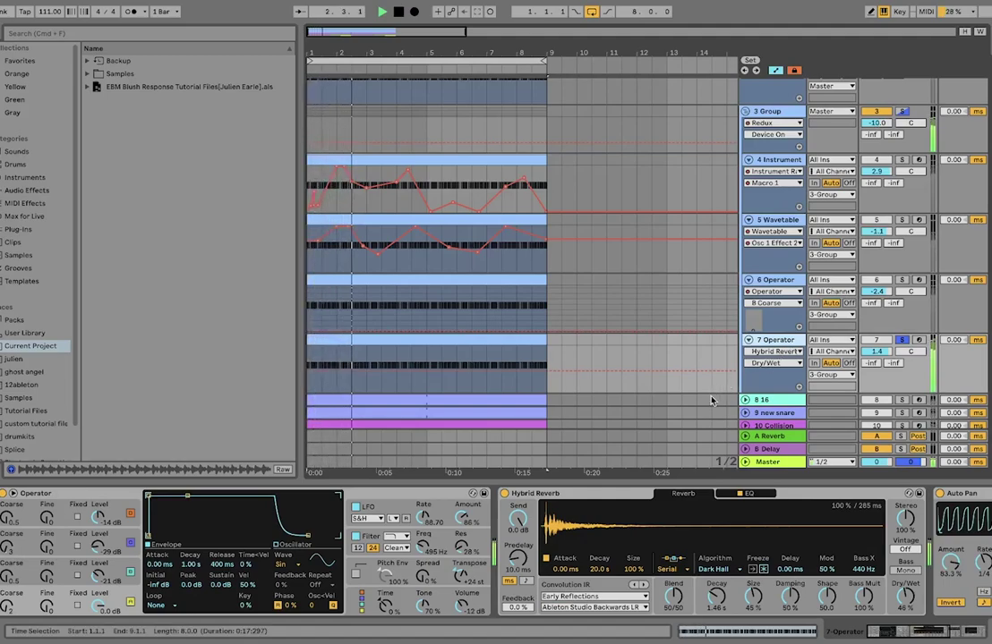
pyautogui.click(115, 582)
pyautogui.click(110, 517)
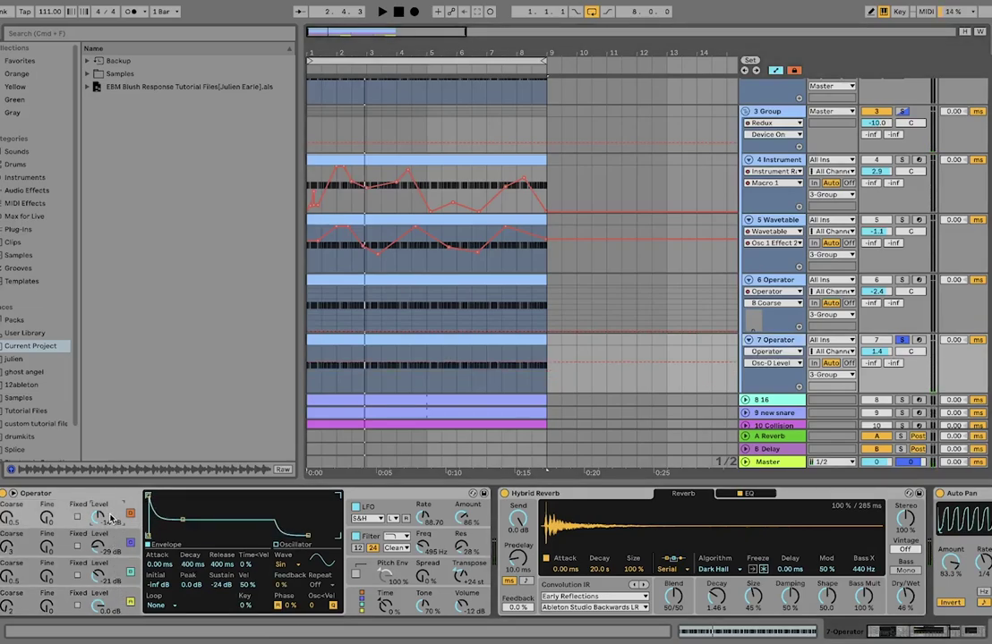
pyautogui.press('space')
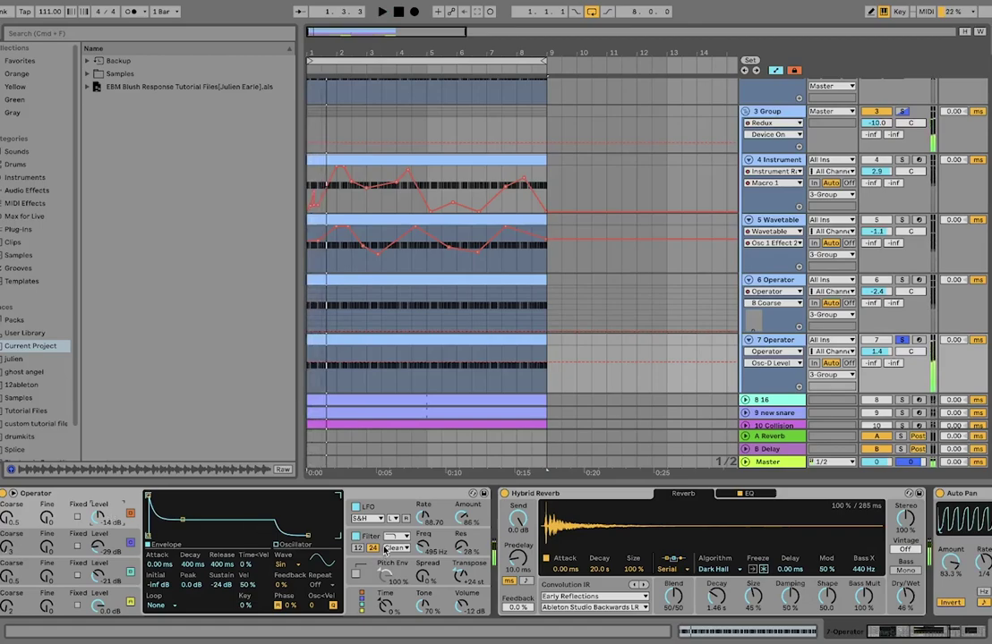
# Step: Audition 7 Operator's filter and LFO pages, then solo 3 Group and display its bus chain
pyautogui.click(377, 538)
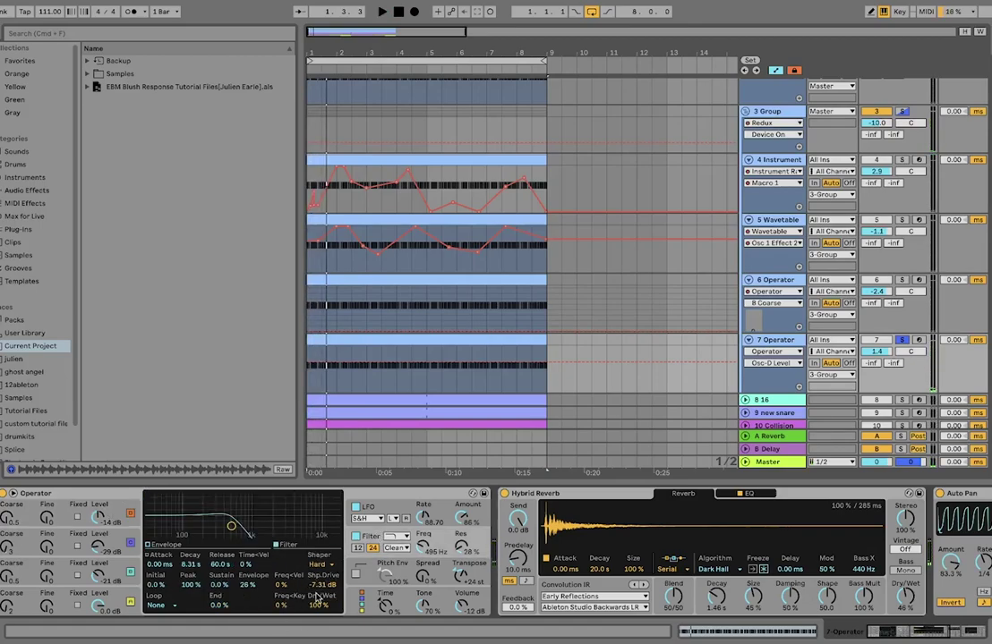
pyautogui.click(377, 512)
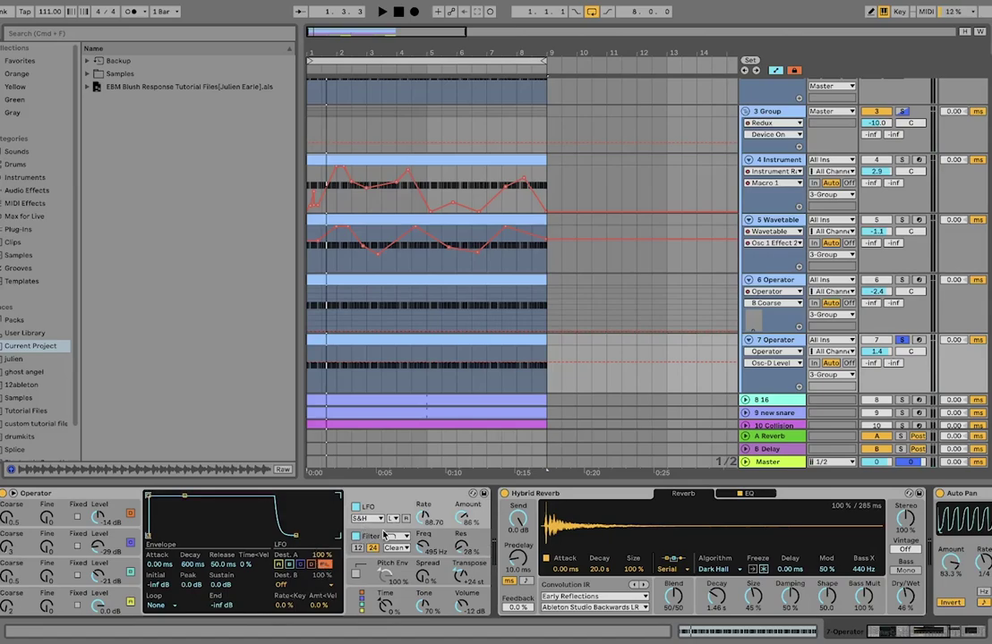
pyautogui.press('space')
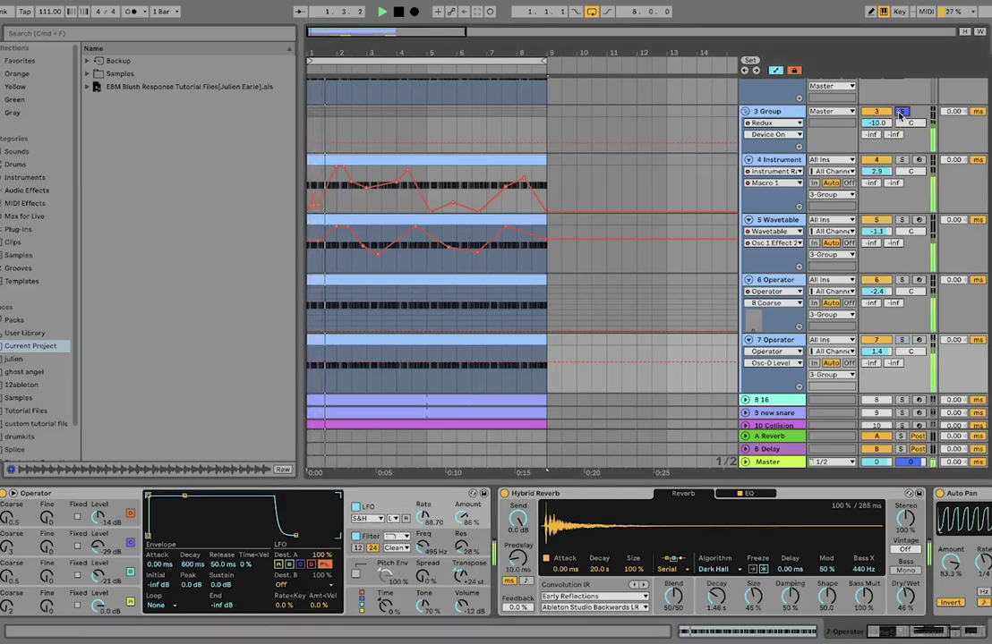
pyautogui.click(876, 341)
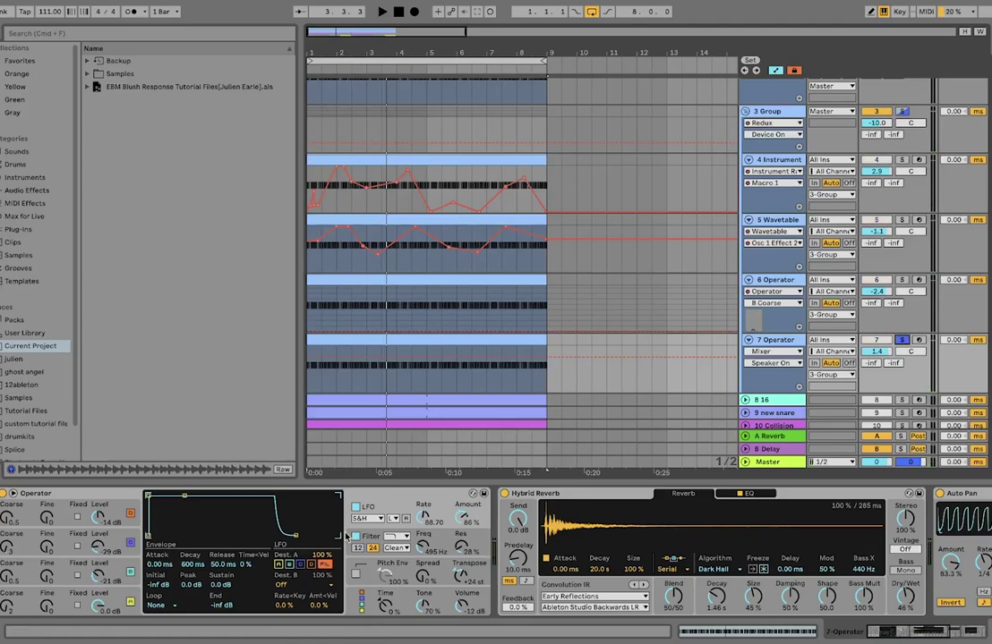
pyautogui.press('space')
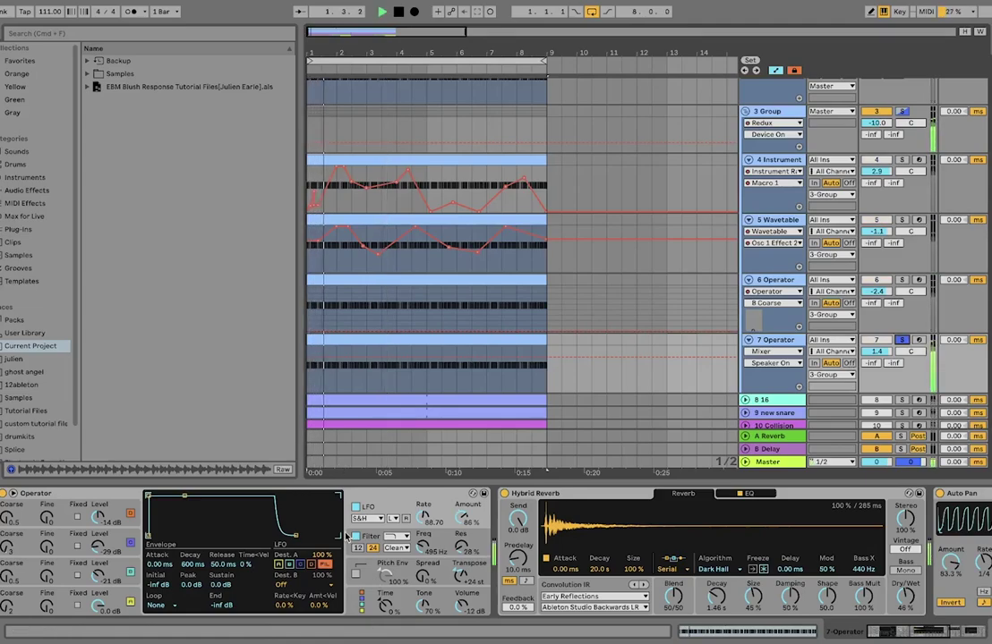
pyautogui.hscroll(10, 347, 535)
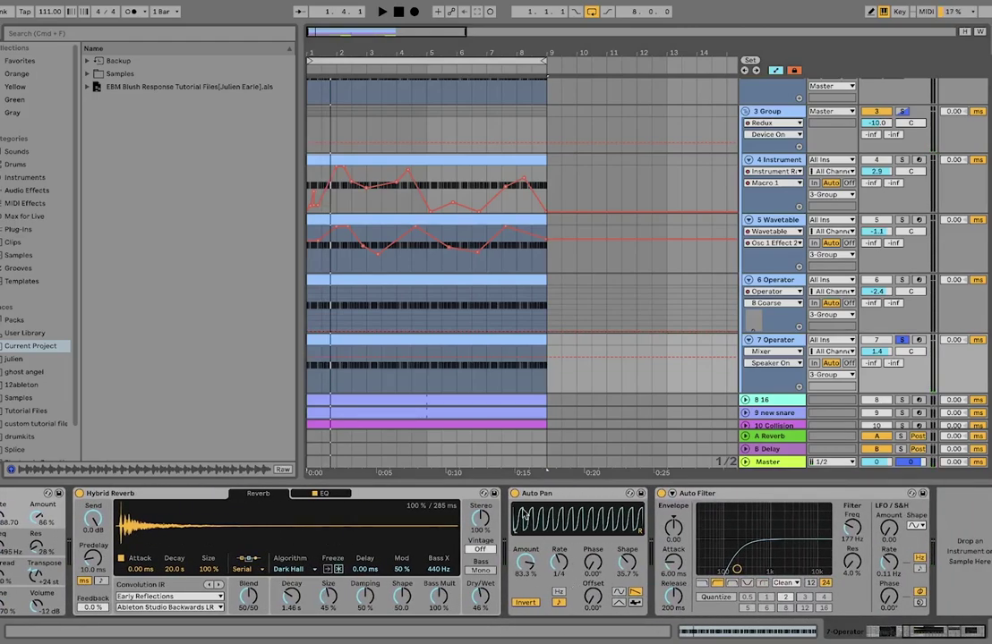
pyautogui.click(902, 112)
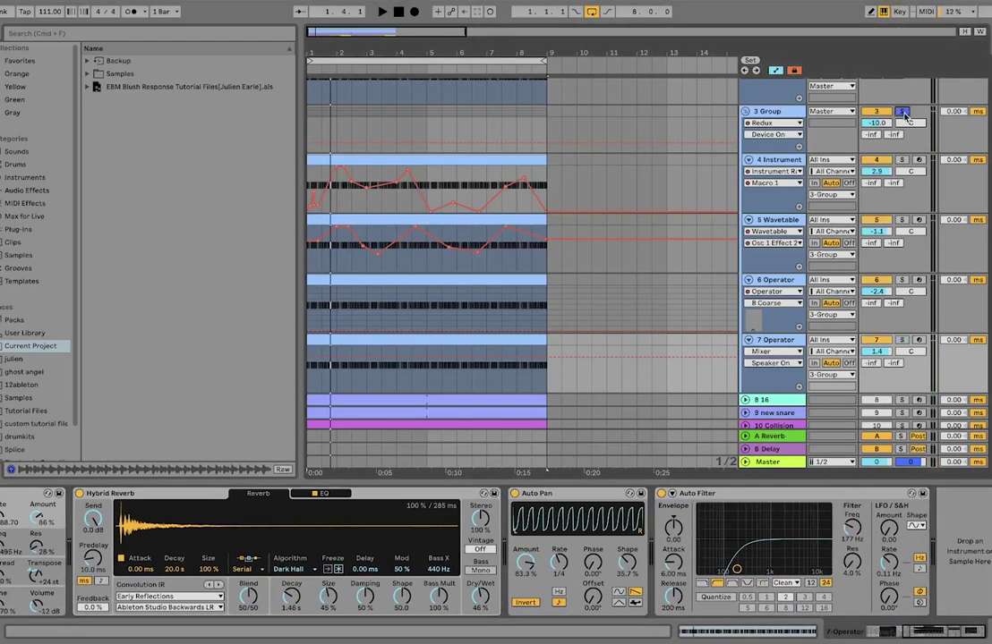
pyautogui.click(784, 113)
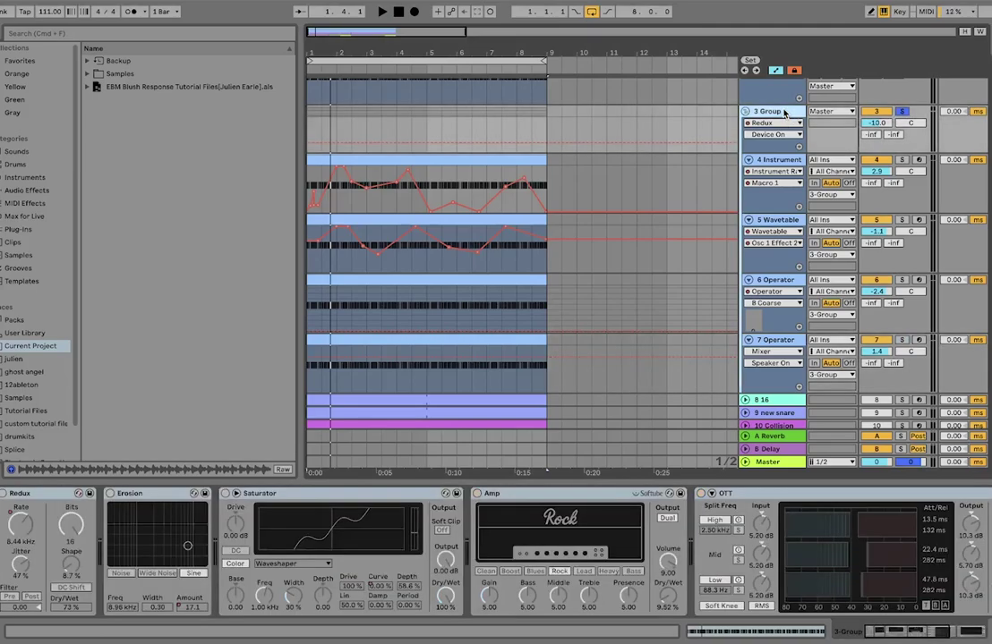
# Step: Show the 3 Group's Redux sample-rate automation lane and play it back to hear it
pyautogui.click(6, 498)
pyautogui.click(26, 528)
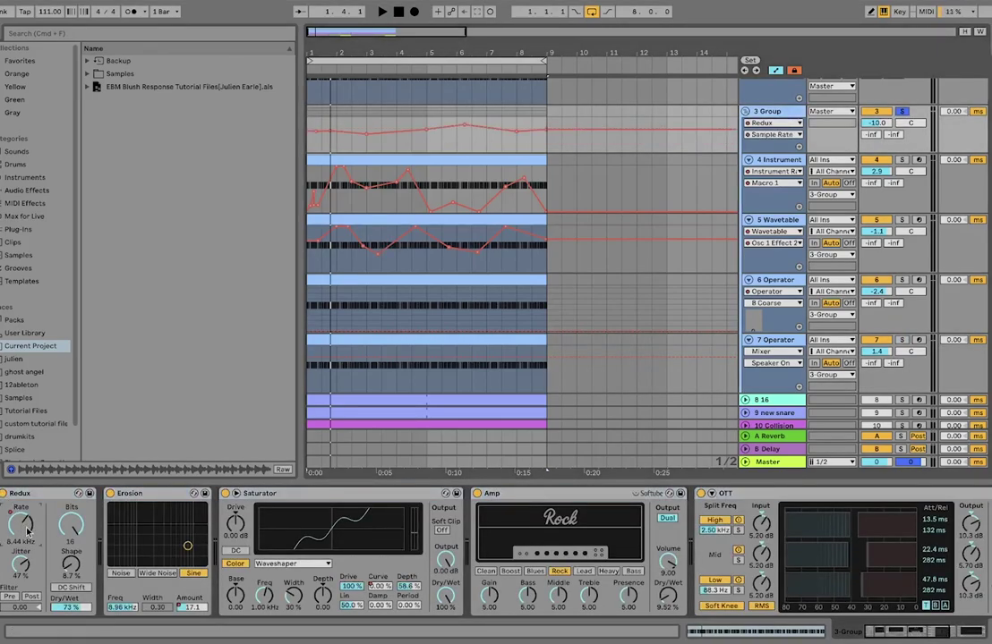
pyautogui.press('space')
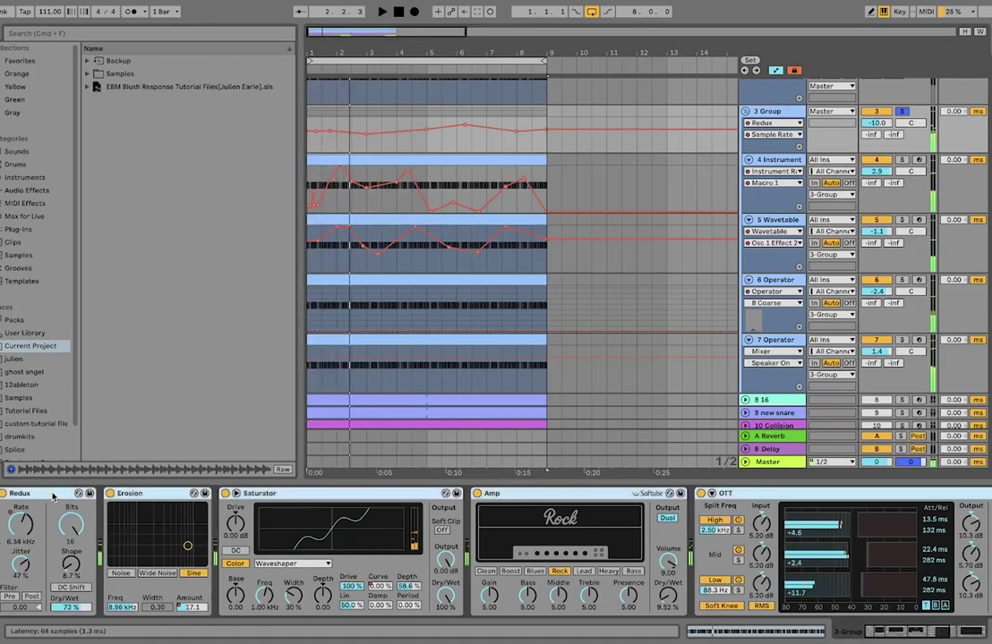
pyautogui.press('space')
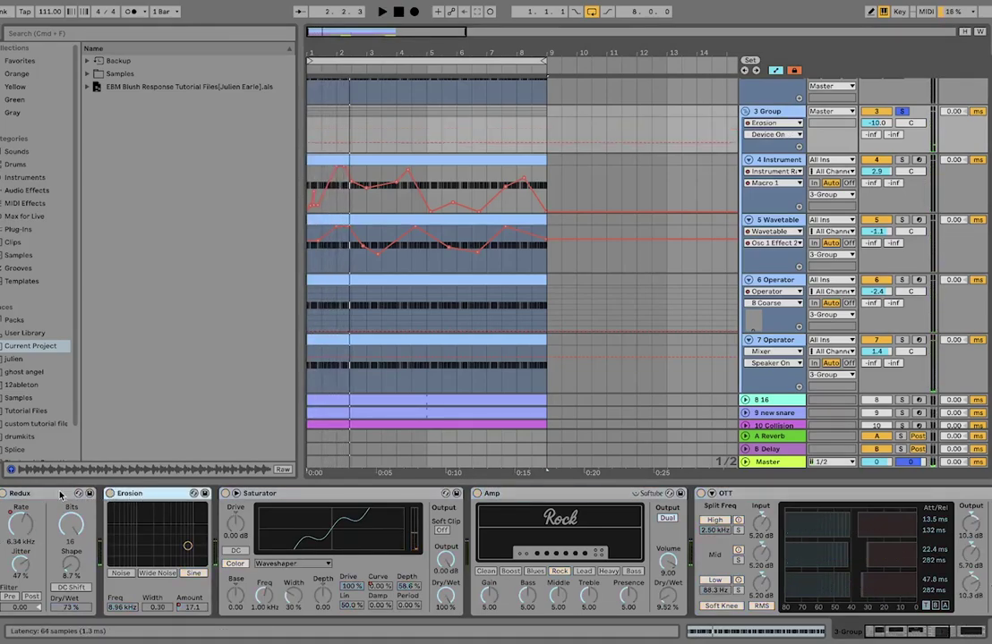
pyautogui.press('space')
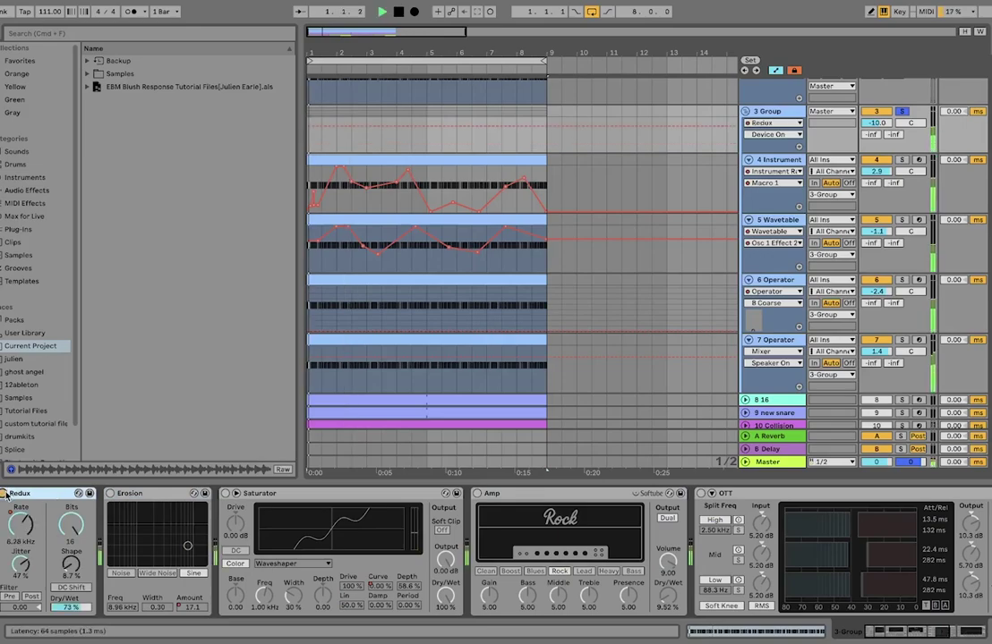
pyautogui.click(27, 534)
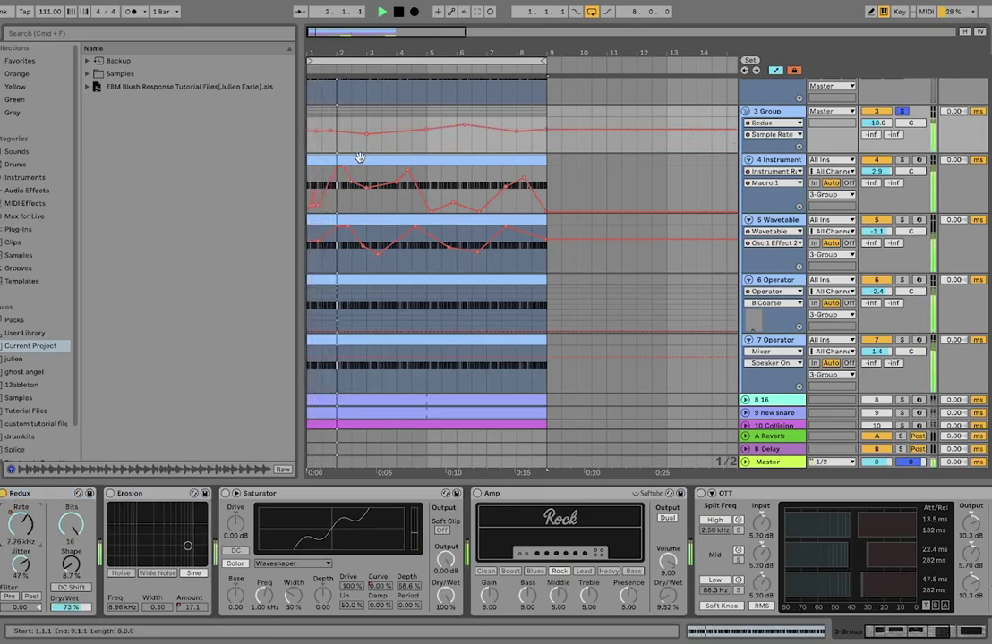
pyautogui.press('space')
# Step: Turn on Erosion and Saturator, revealing the Erosion Amount automation rising to 47.8
pyautogui.click(110, 494)
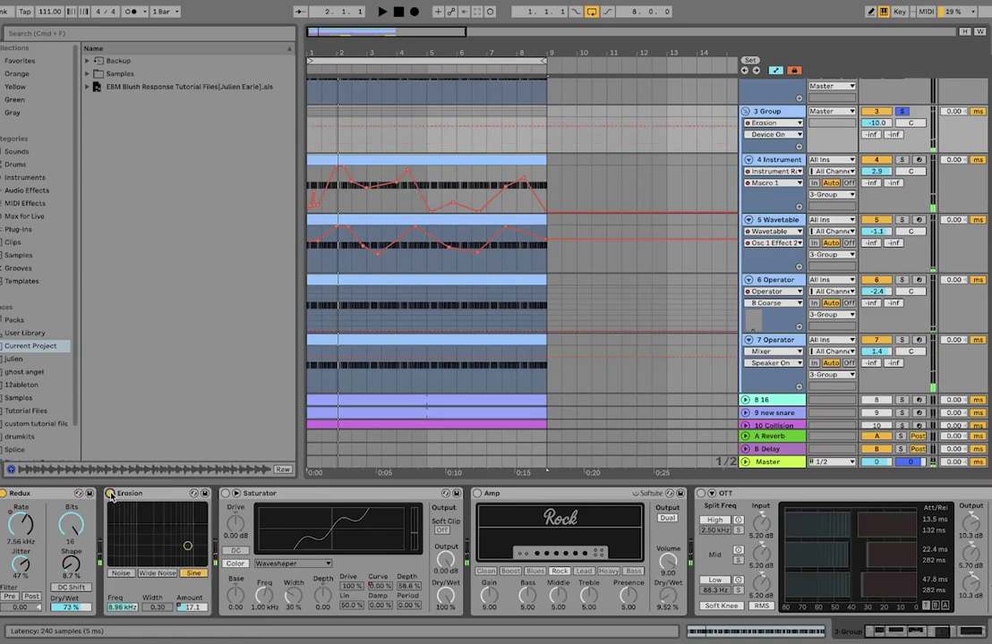
pyautogui.press('space')
pyautogui.click(190, 607)
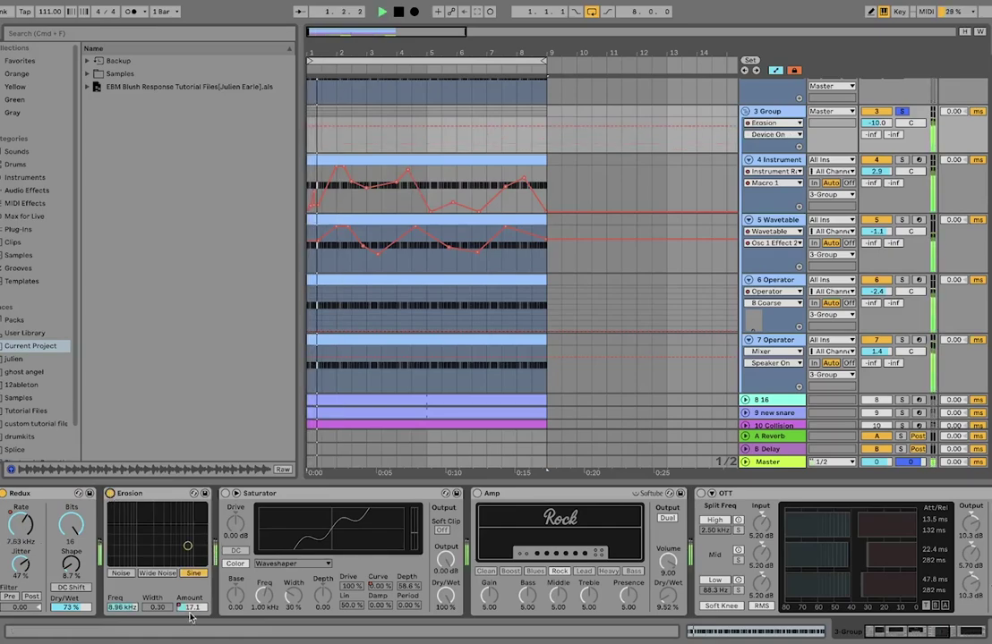
pyautogui.click(349, 129)
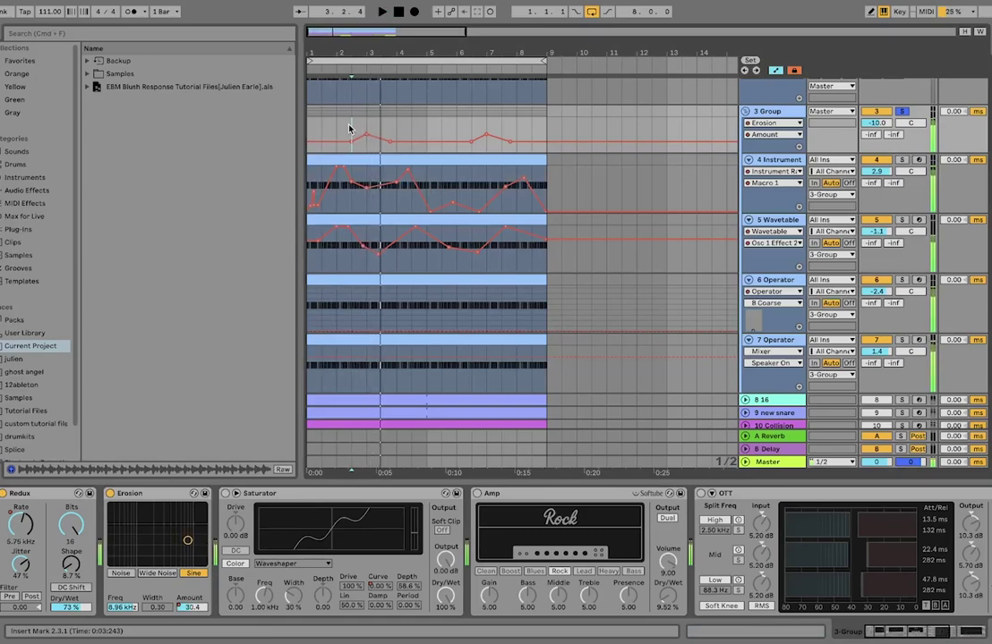
pyautogui.click(225, 493)
# Step: Switch on Amp, OTT and EQ Eight on 3 Group, with EQ Eight high-passing at 79.8 Hz
pyautogui.hscroll(3, 241, 555)
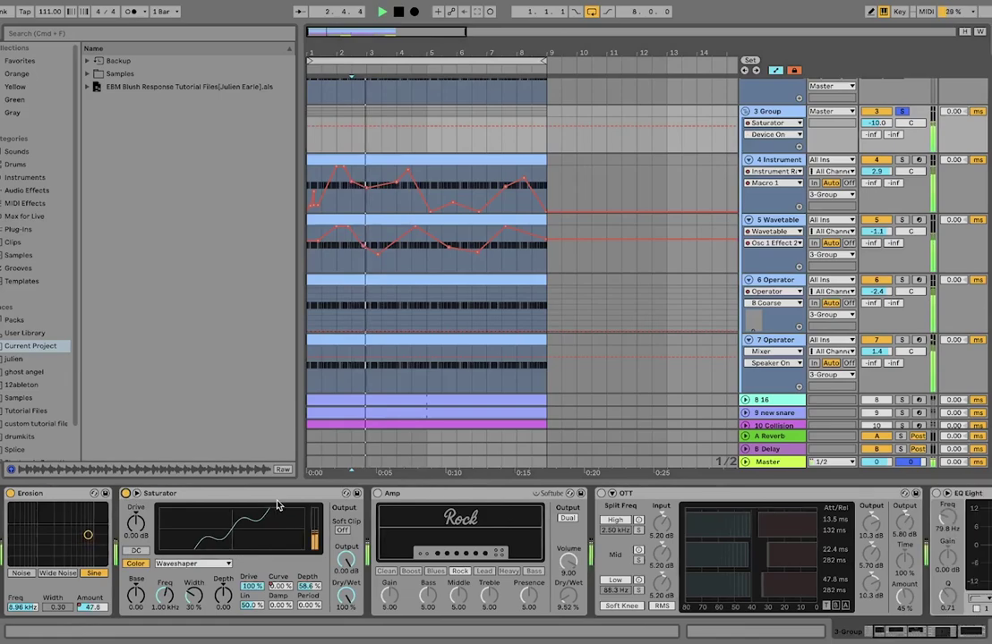
pyautogui.click(256, 587)
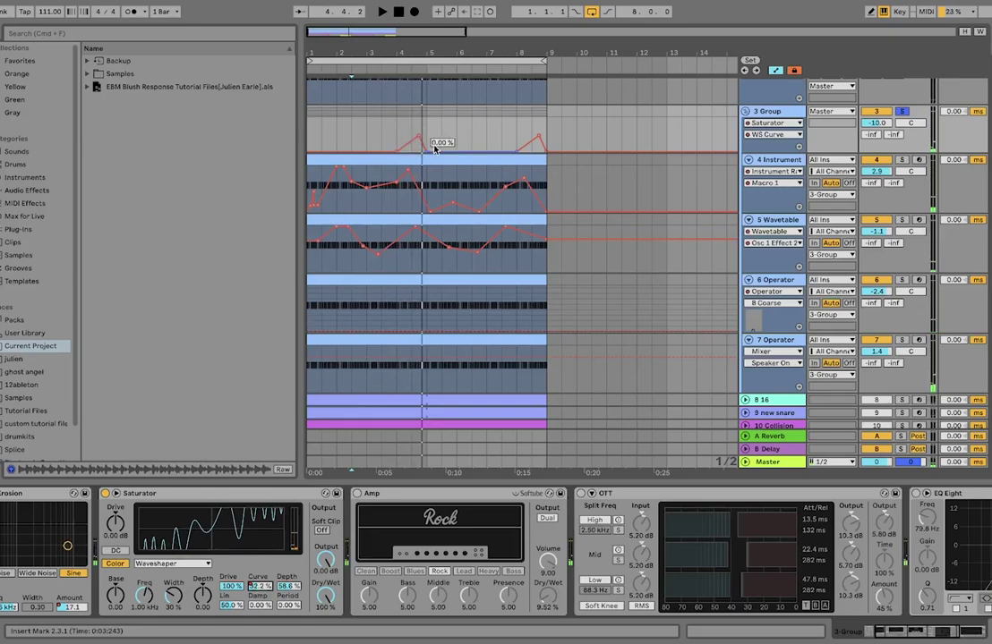
pyautogui.click(357, 495)
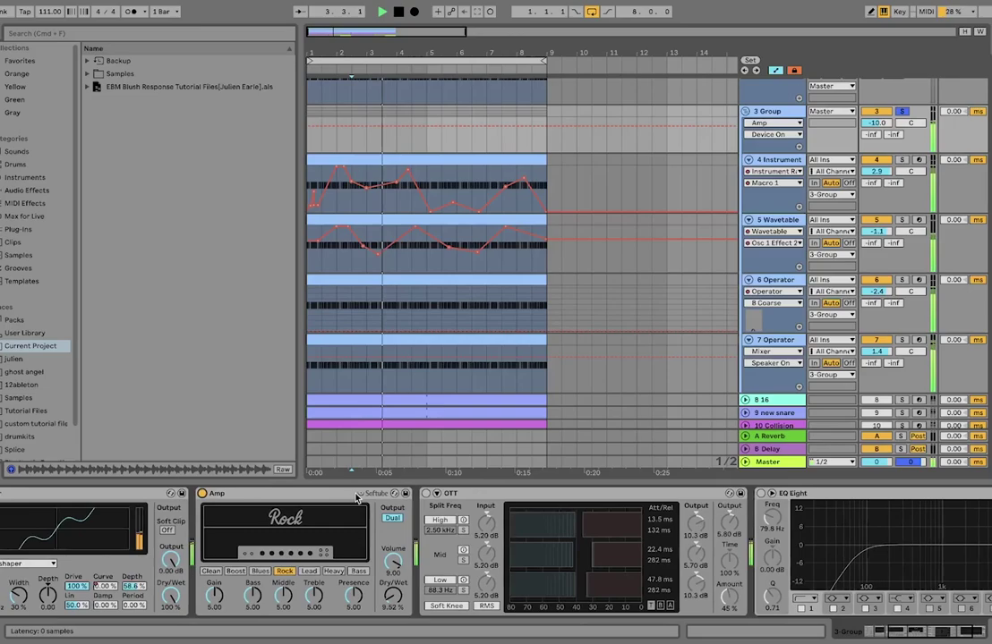
pyautogui.hscroll(3, 357, 498)
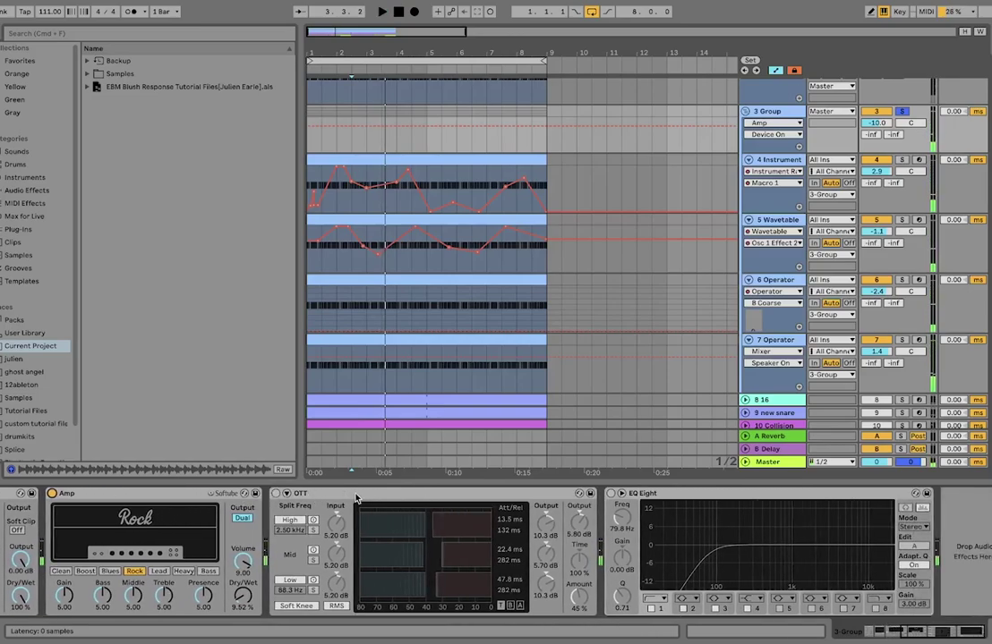
pyautogui.click(272, 493)
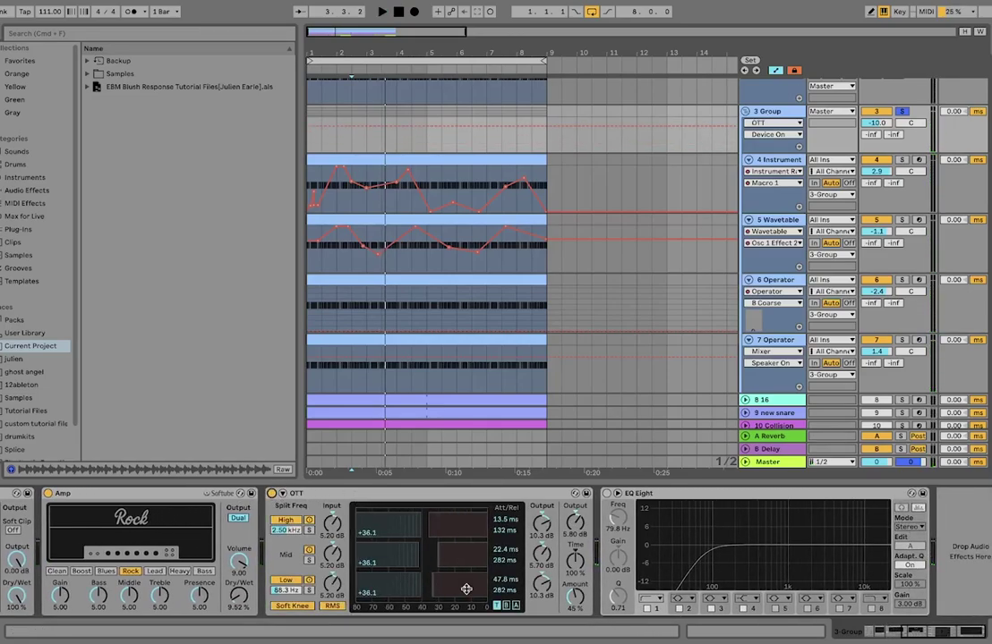
pyautogui.press('space')
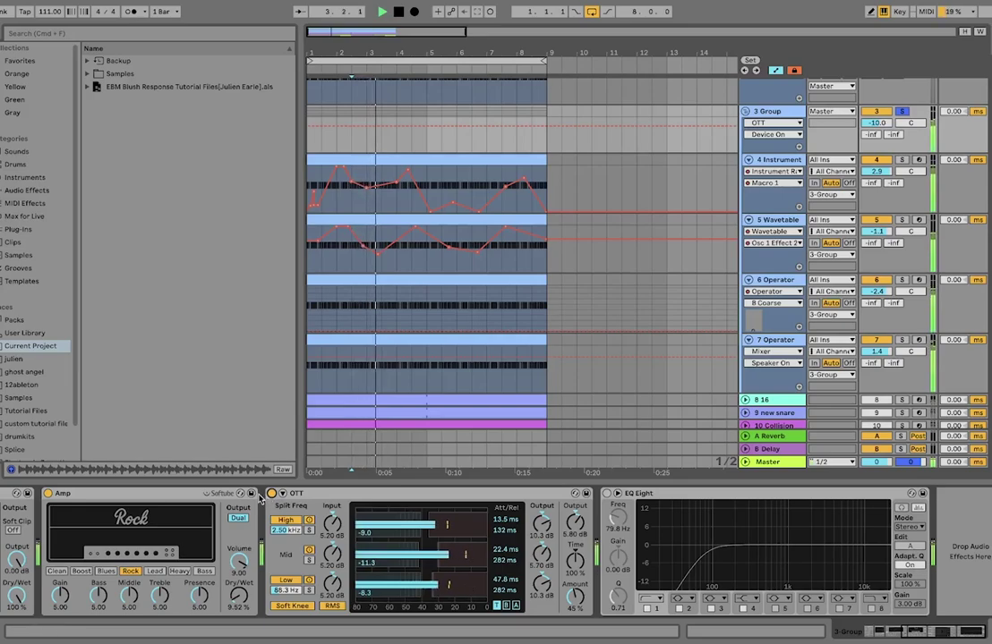
pyautogui.click(606, 494)
# Step: Solo track 2 Wavetable and restart playback to hear it
pyautogui.scroll(2, 750, 139)
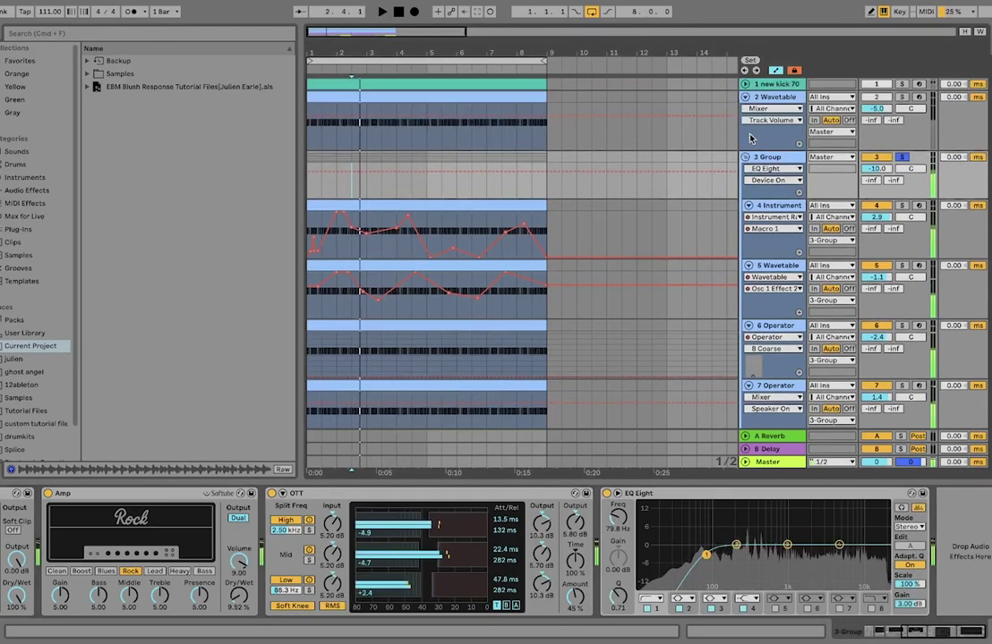
pyautogui.click(902, 97)
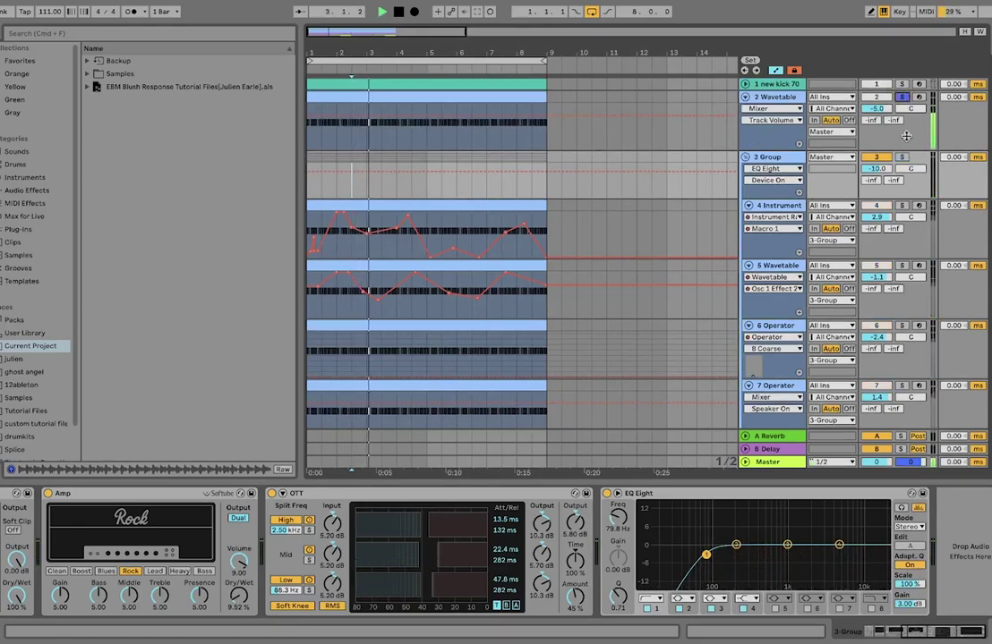
pyautogui.scroll(-4, 904, 148)
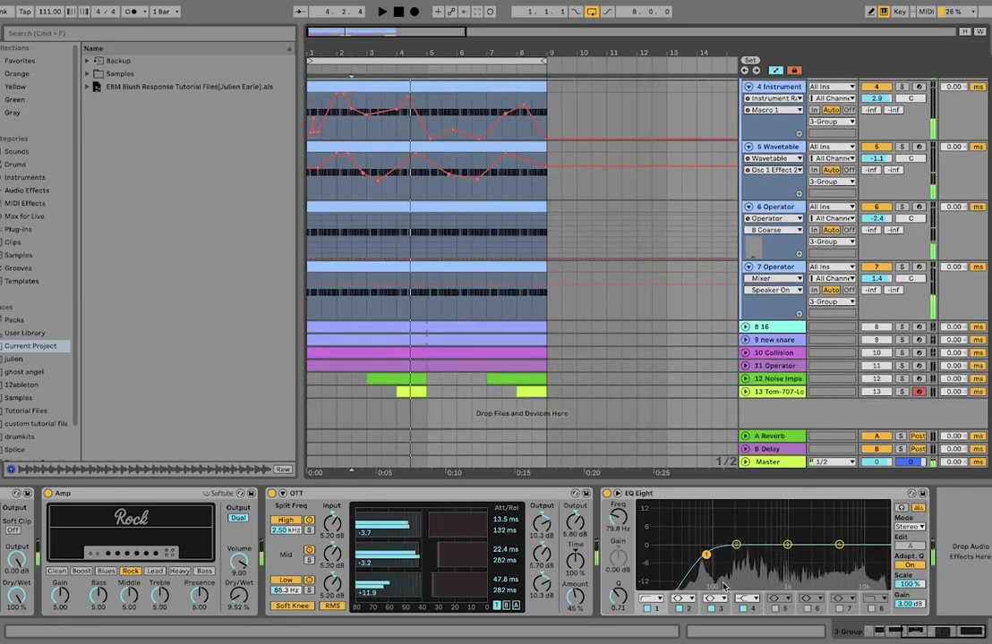
pyautogui.scroll(1, 795, 172)
pyautogui.scroll(3, 794, 173)
pyautogui.scroll(-4, 795, 172)
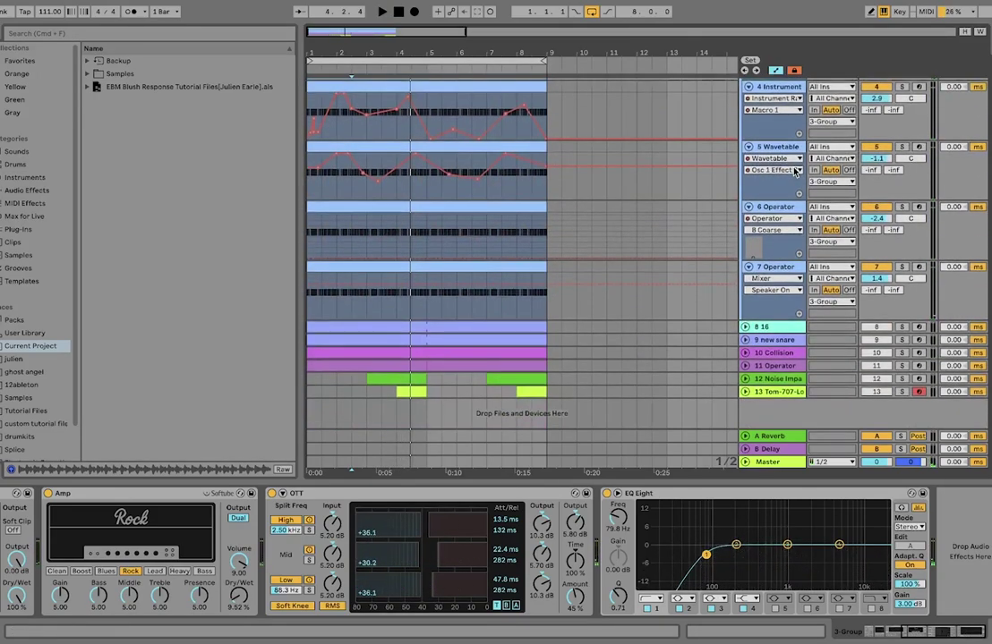
pyautogui.press('space')
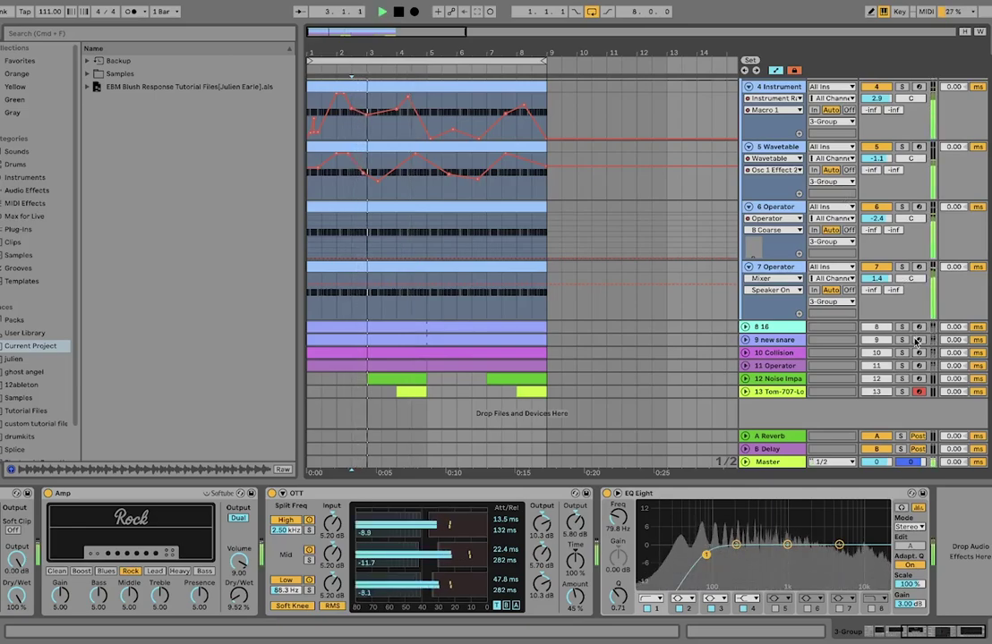
# Step: Solo and unfold tracks 8 16 and 9 new snare, then play them
pyautogui.click(902, 327)
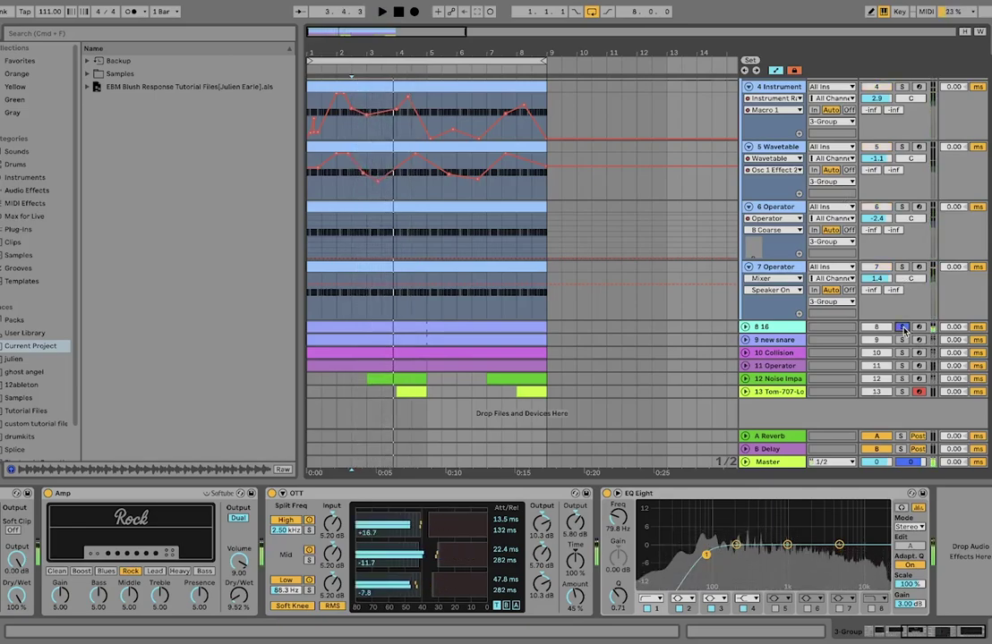
pyautogui.click(902, 341)
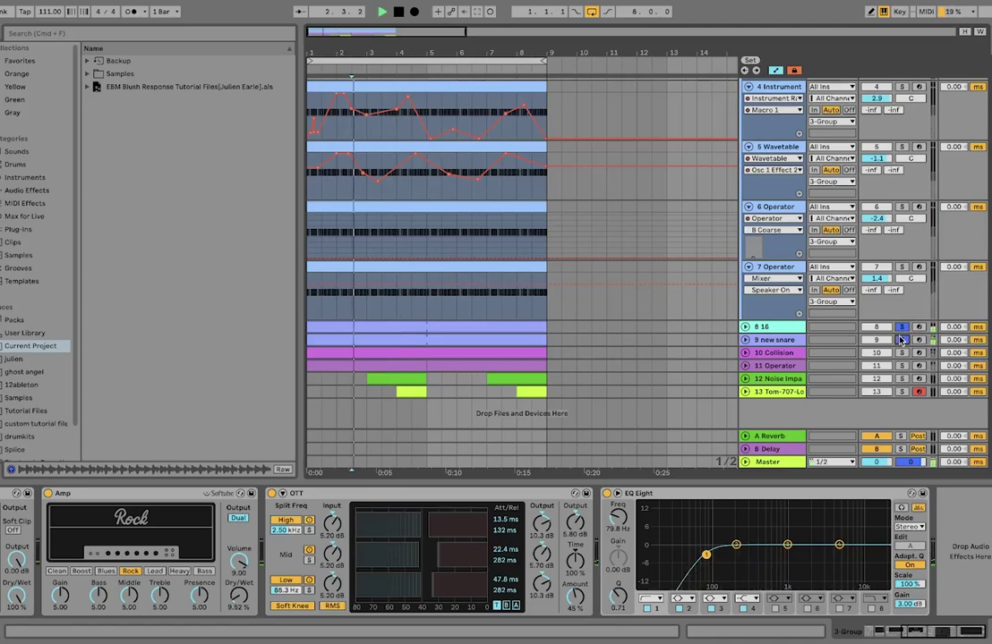
pyautogui.click(746, 339)
pyautogui.click(745, 326)
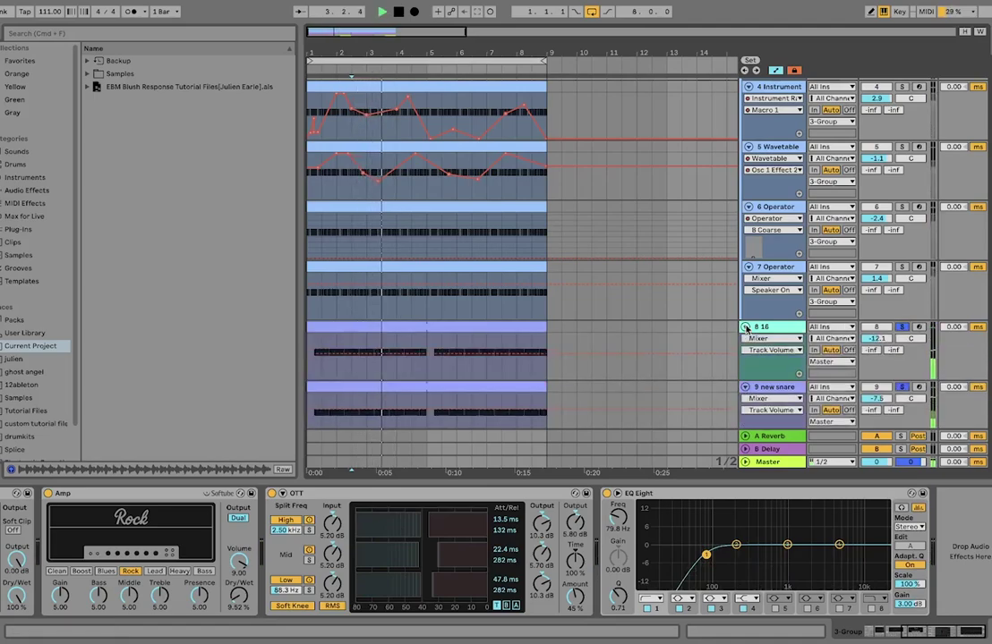
pyautogui.scroll(-3, 770, 354)
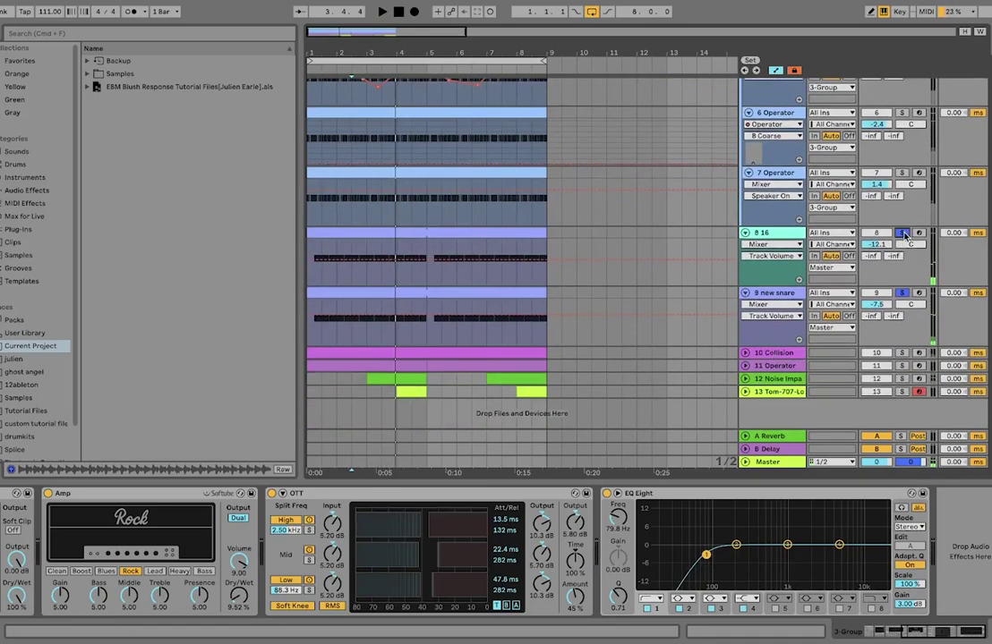
pyautogui.press('space')
# Step: Show the 8 16 and new snare Simpler devices and replay with 10 Collision soloed beside the snare
pyautogui.click(902, 293)
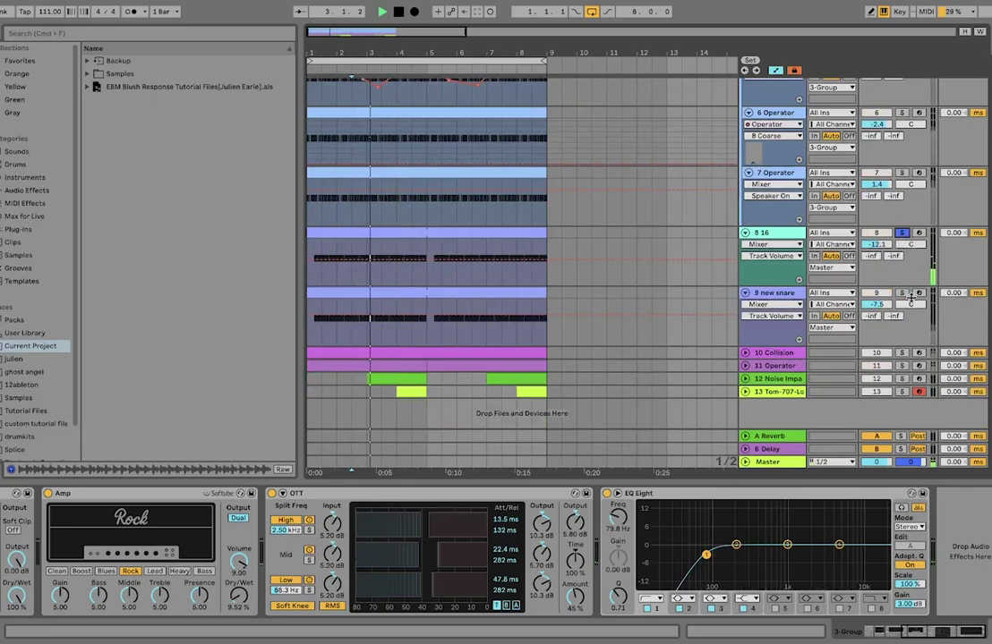
pyautogui.click(778, 303)
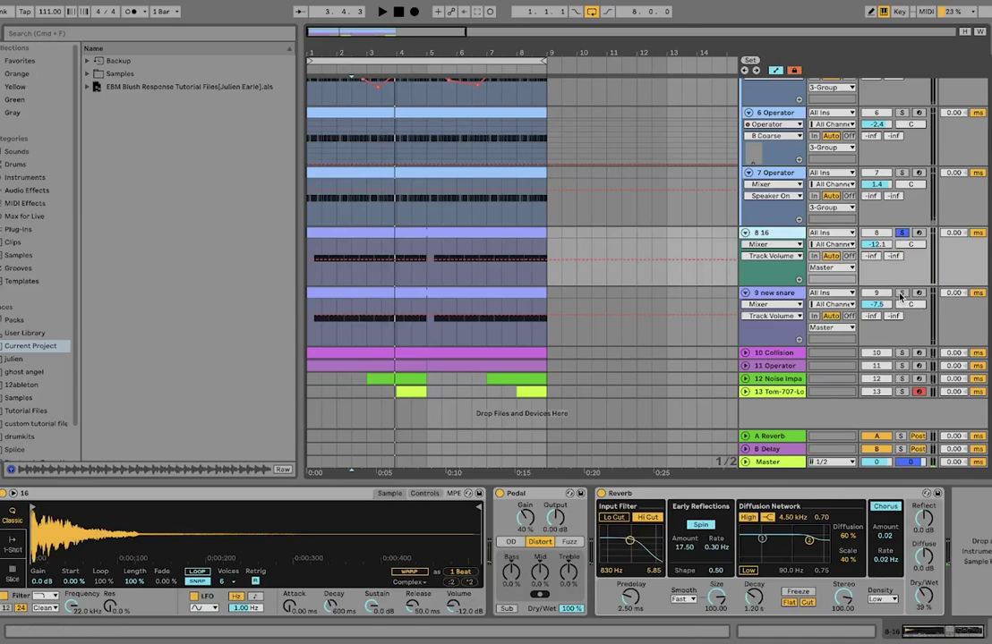
pyautogui.click(764, 293)
pyautogui.press('space')
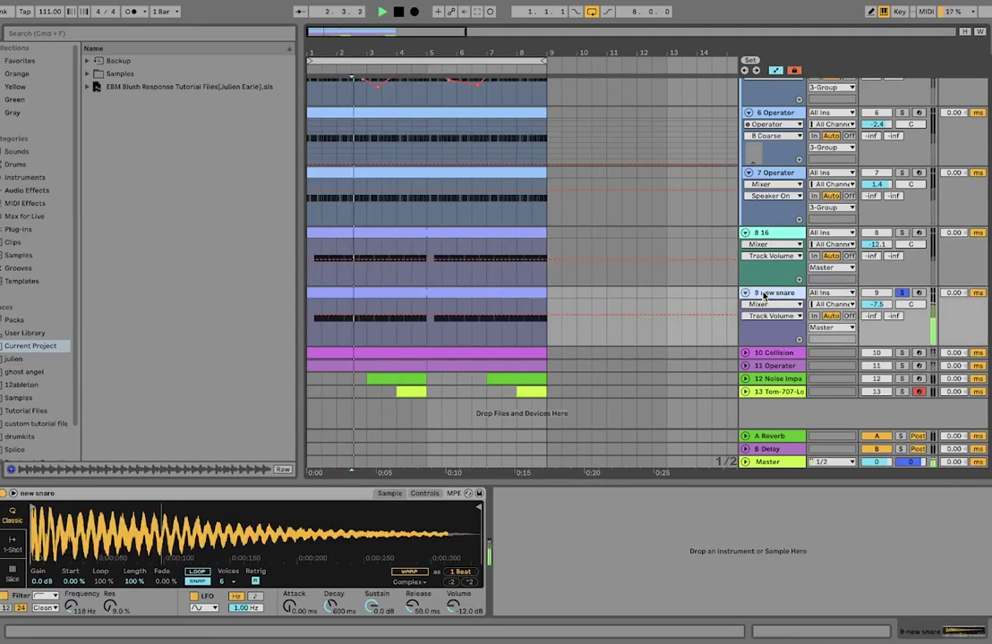
pyautogui.click(903, 232)
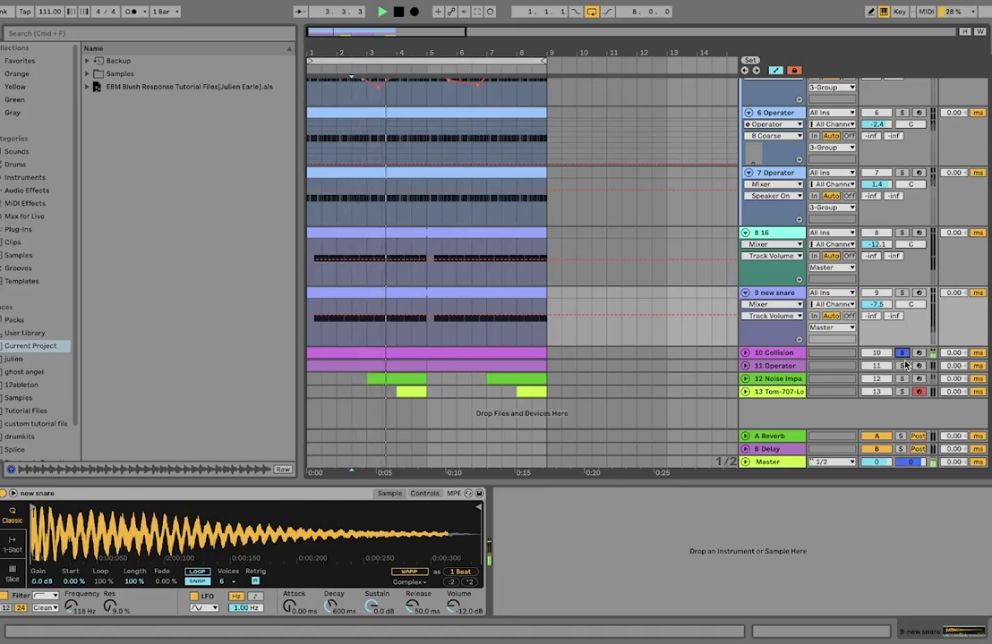
# Step: Unfold 10 Collision, inspect both resonators in its Collision synth, and play the hats
pyautogui.click(746, 353)
pyautogui.click(756, 353)
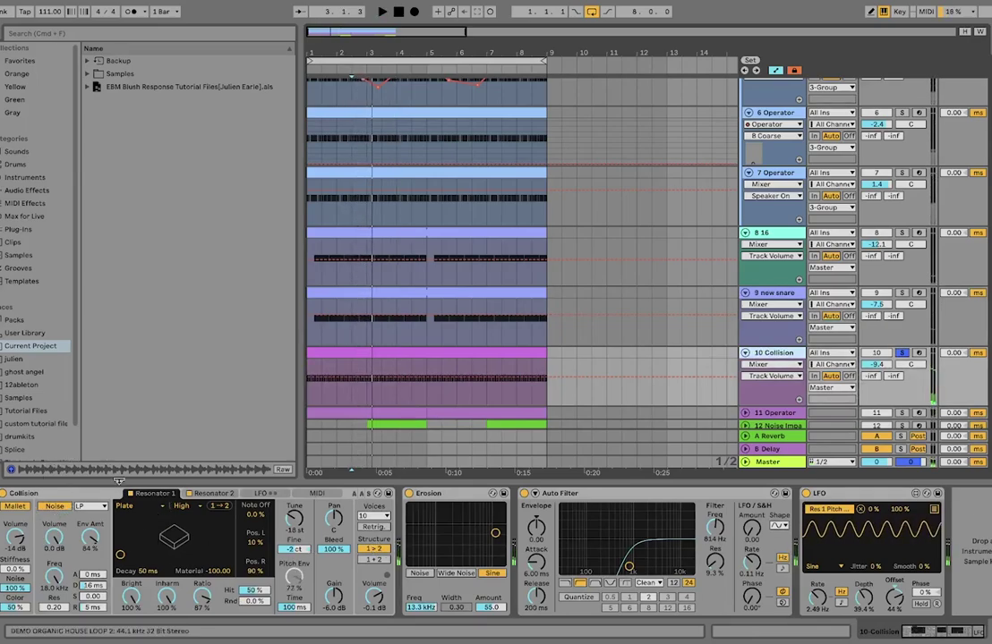
pyautogui.click(211, 493)
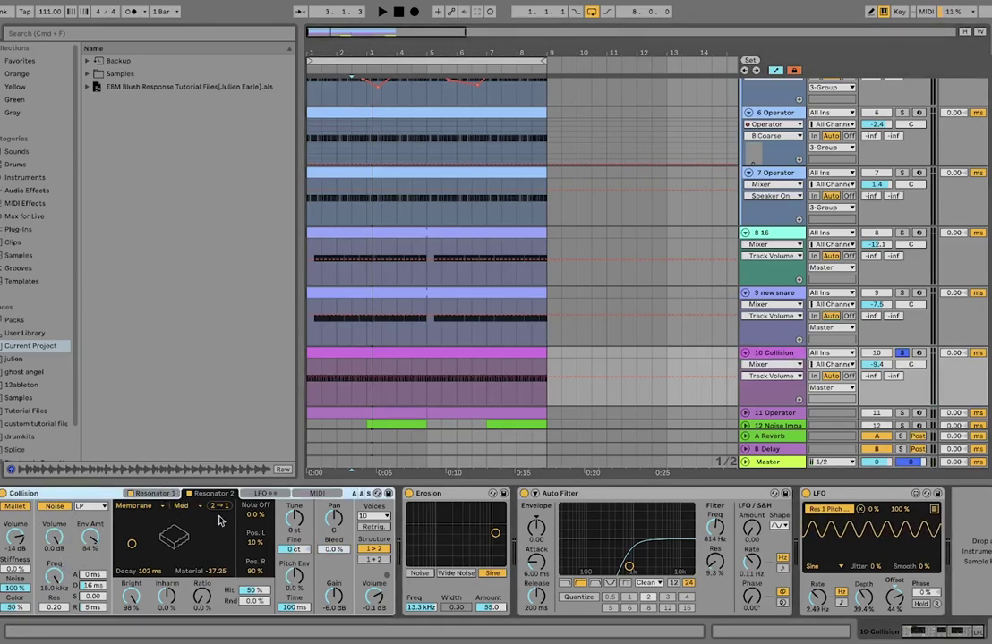
pyautogui.click(154, 493)
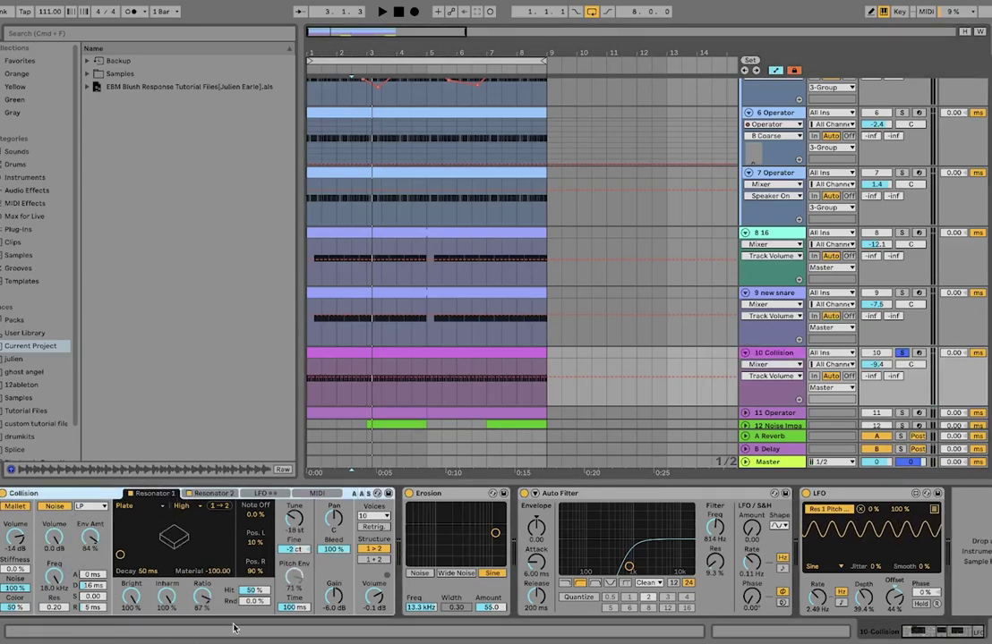
pyautogui.press('space')
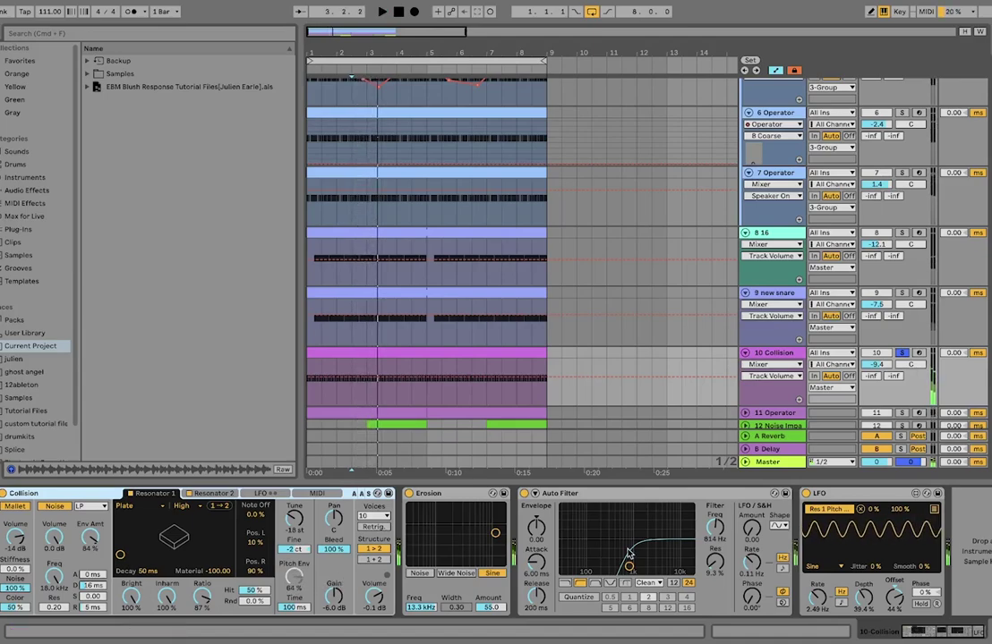
# Step: Compare the hats with the LFO and Erosion bypassed, then re-enable both
pyautogui.click(806, 494)
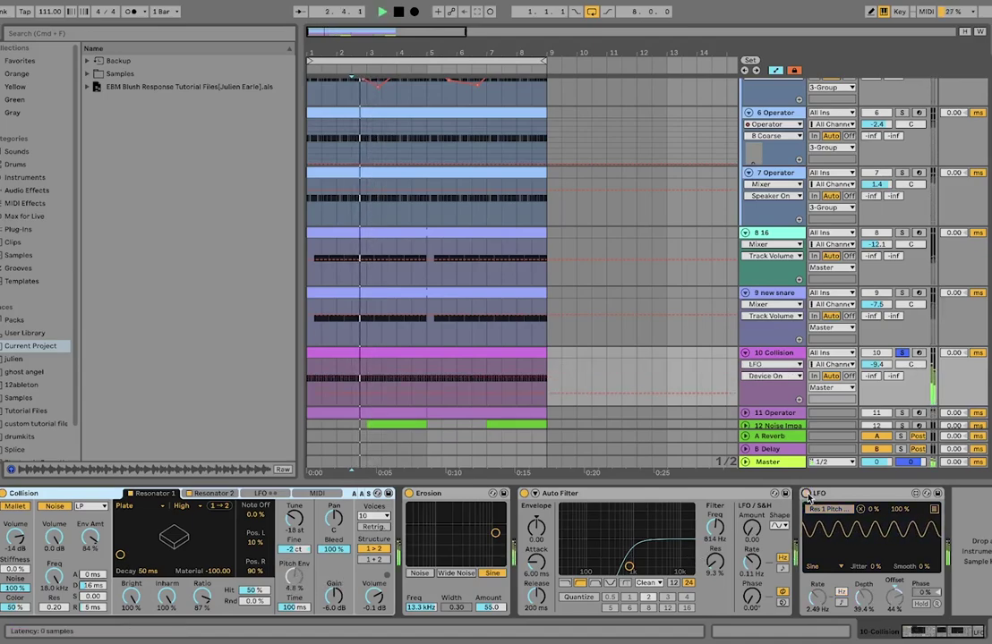
pyautogui.click(806, 494)
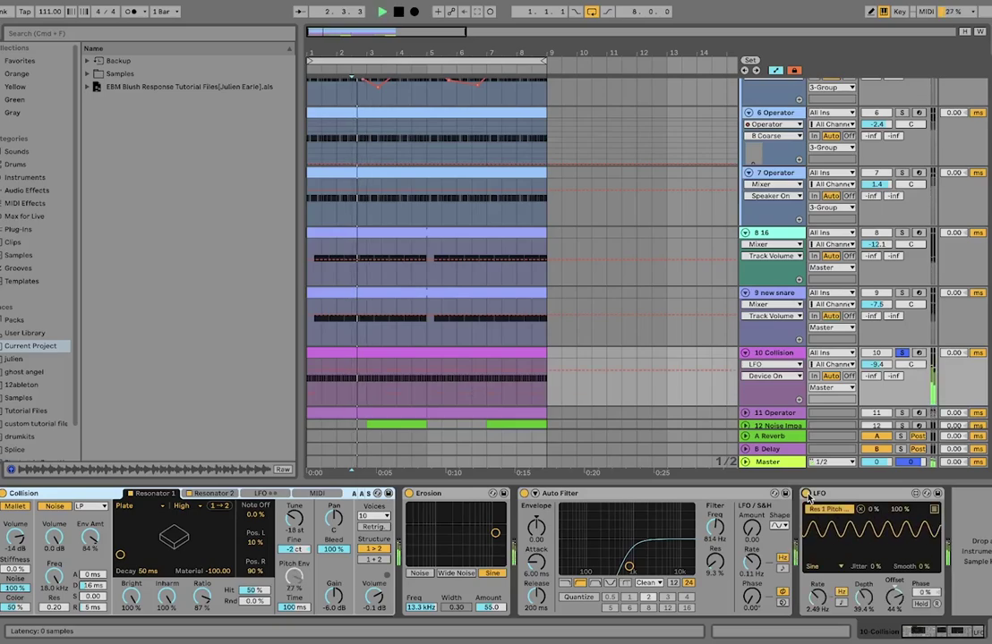
pyautogui.click(408, 494)
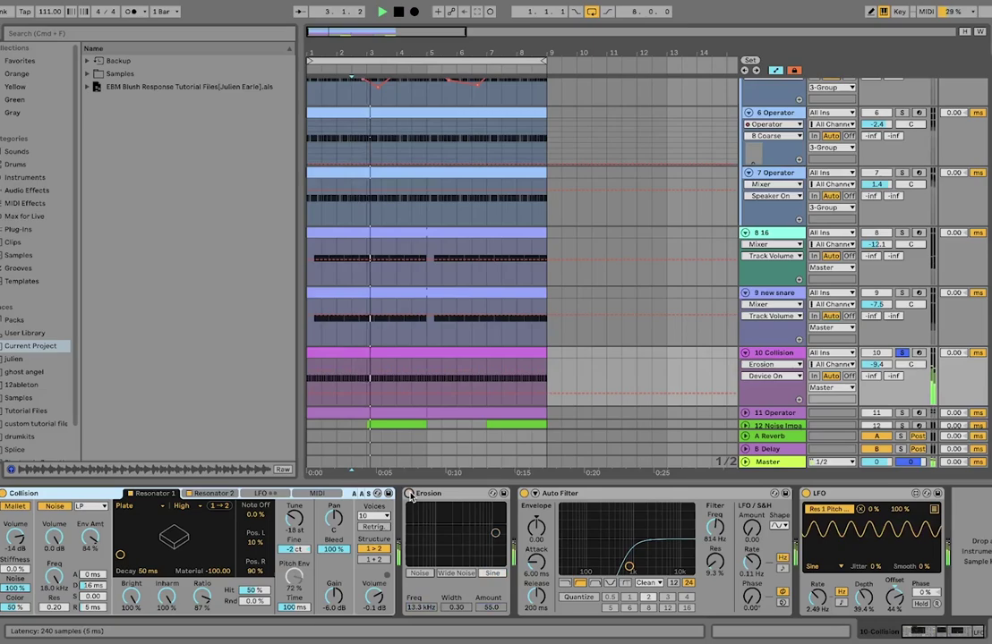
pyautogui.click(408, 495)
# Step: Add the tom track to the solo and start playback
pyautogui.hscroll(2, 429, 533)
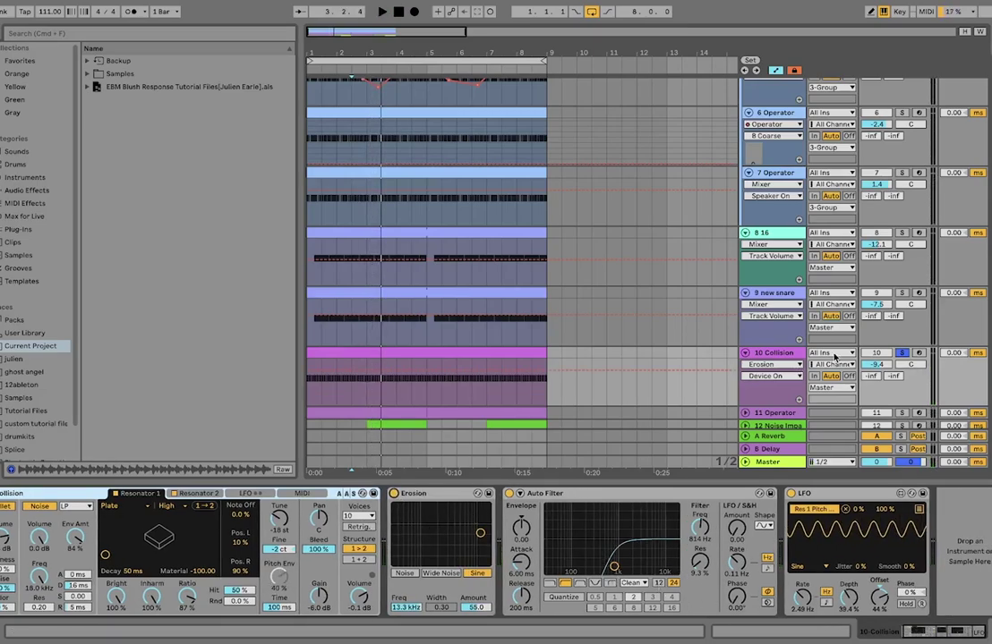
pyautogui.scroll(-3, 834, 356)
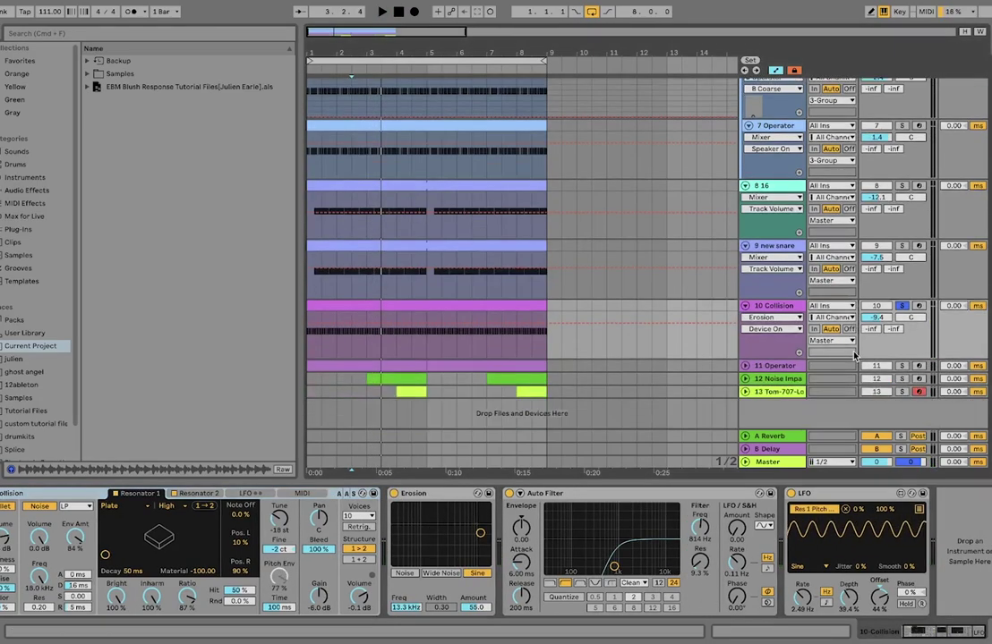
pyautogui.click(902, 391)
pyautogui.press('space')
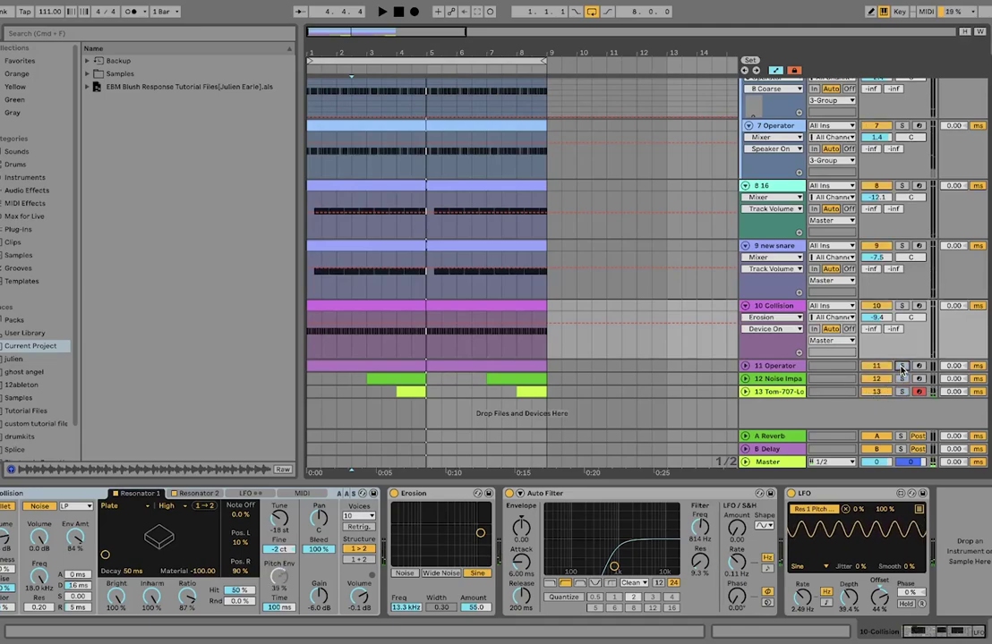
# Step: Solo only track 11 Operator, unfold it and display its device chain
pyautogui.click(903, 366)
pyautogui.click(747, 367)
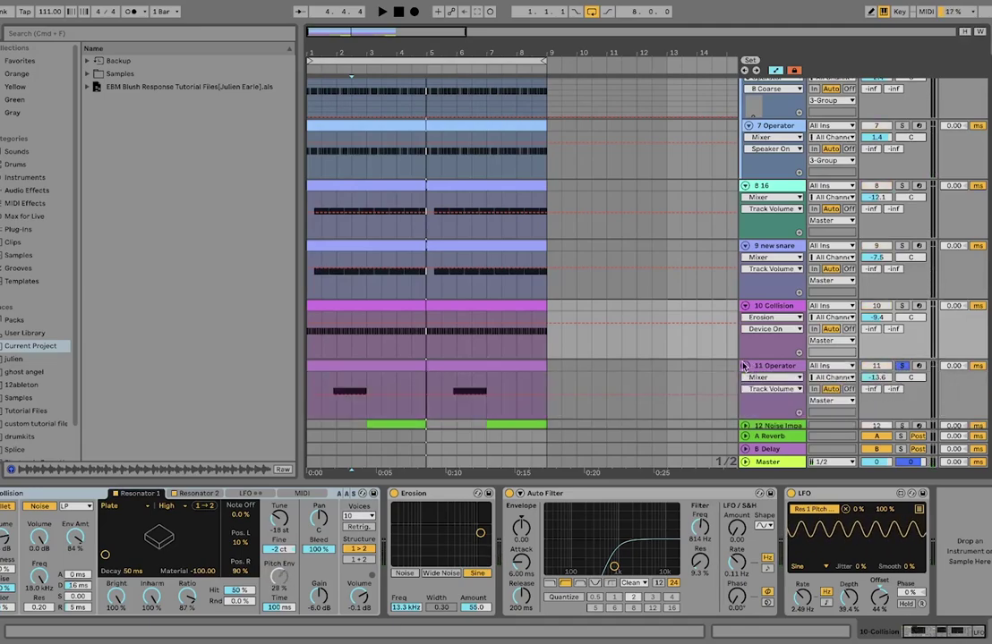
pyautogui.click(320, 387)
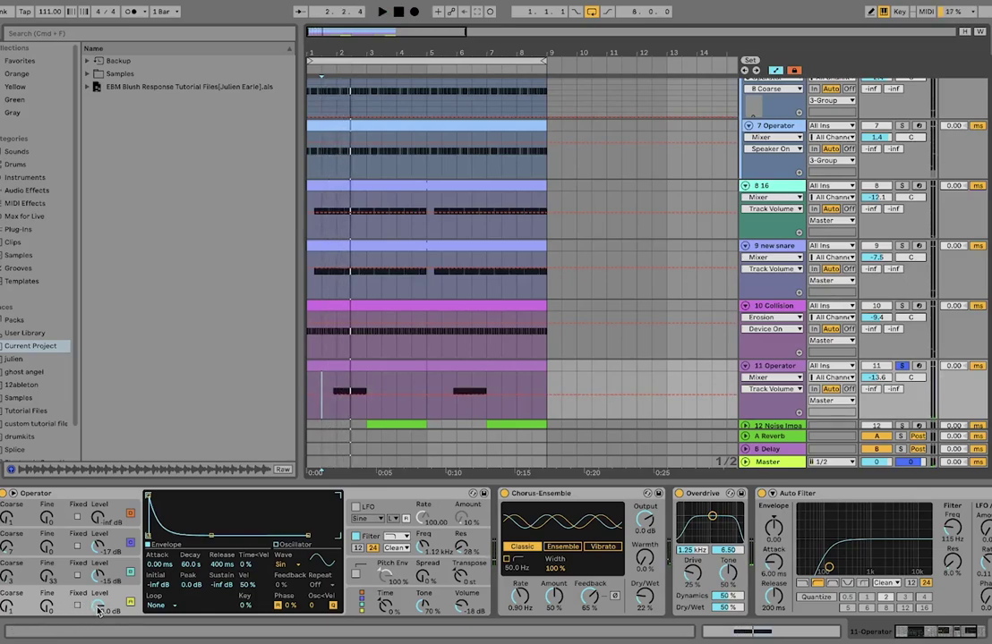
# Step: Inspect Operator's oscillator C envelope, stop playback, and open its filter envelope settings
pyautogui.click(103, 580)
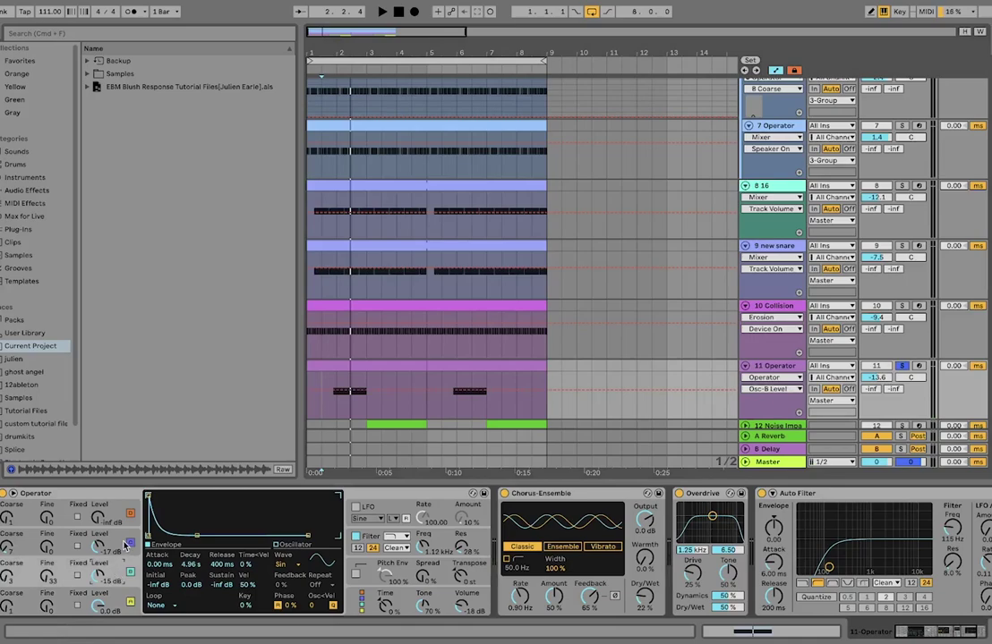
pyautogui.click(125, 544)
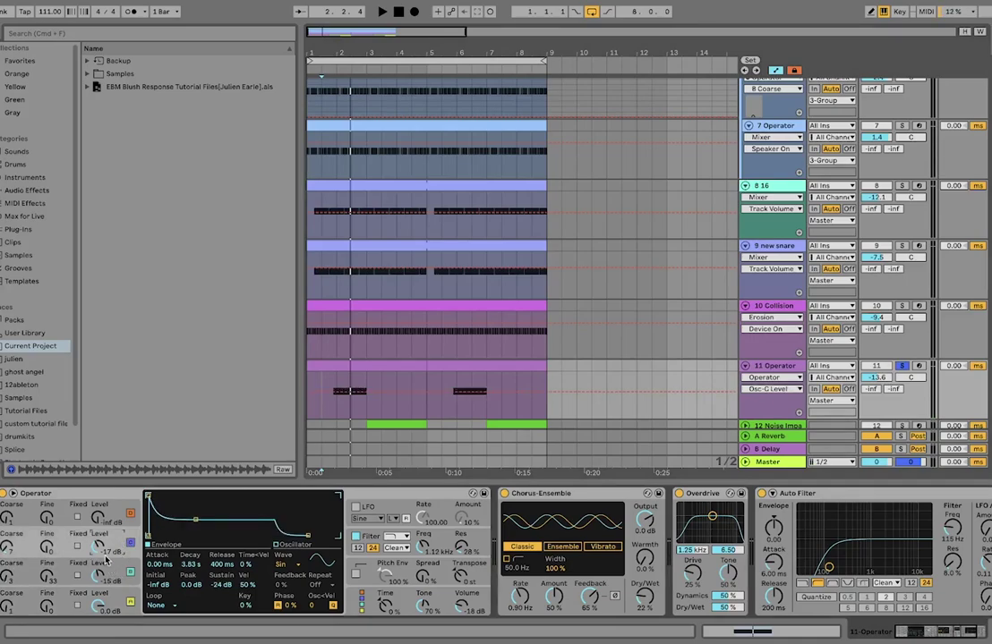
pyautogui.press('space')
pyautogui.click(371, 538)
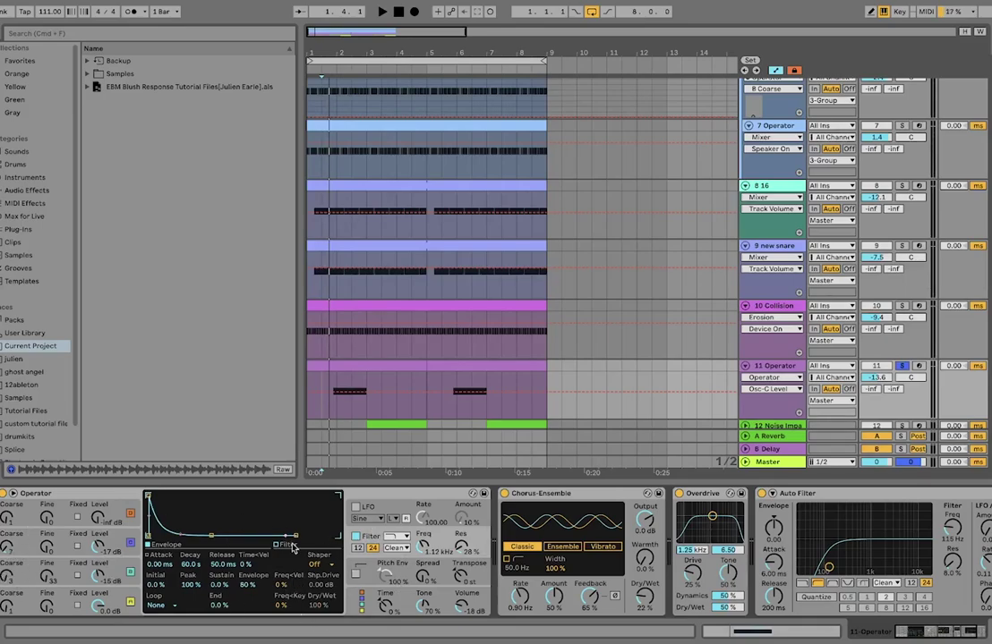
pyautogui.hscroll(3, 313, 595)
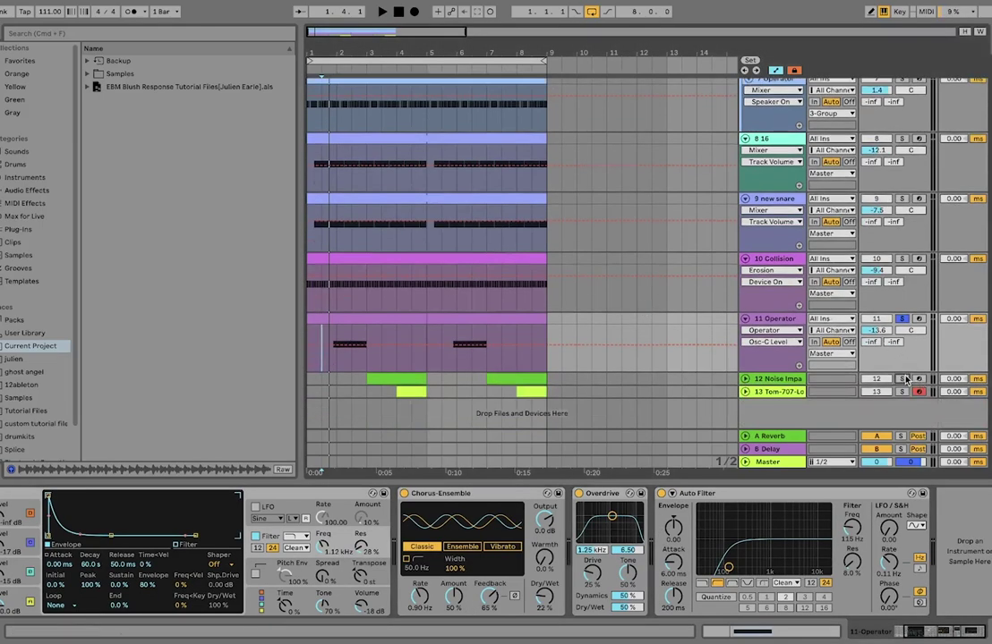
# Step: Solo and unfold Noise Impact Machine and Tom-707-Low, then play from bar 3
pyautogui.click(903, 379)
pyautogui.click(902, 393)
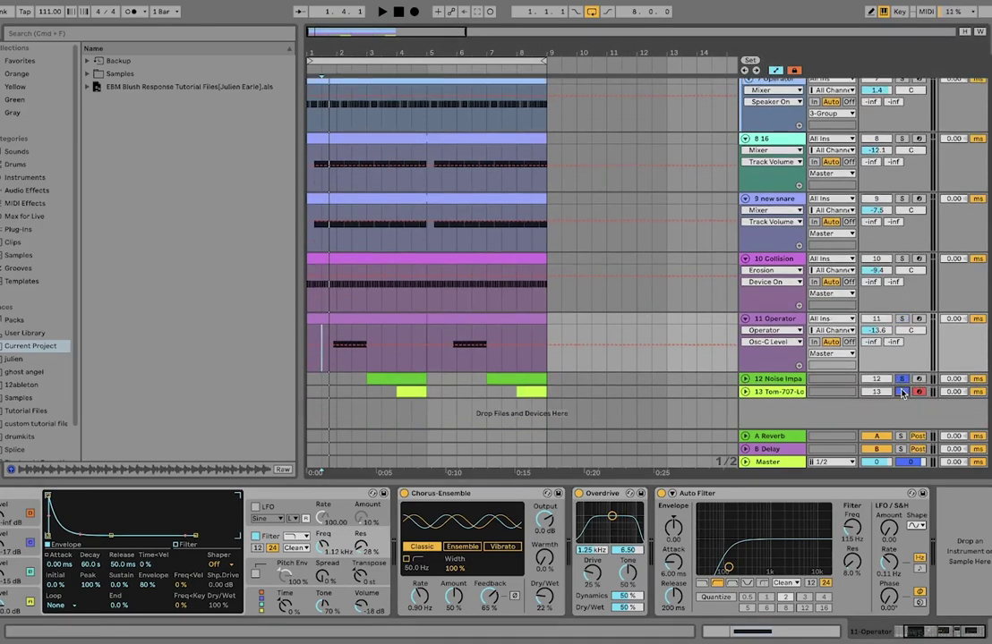
pyautogui.click(744, 379)
pyautogui.click(763, 385)
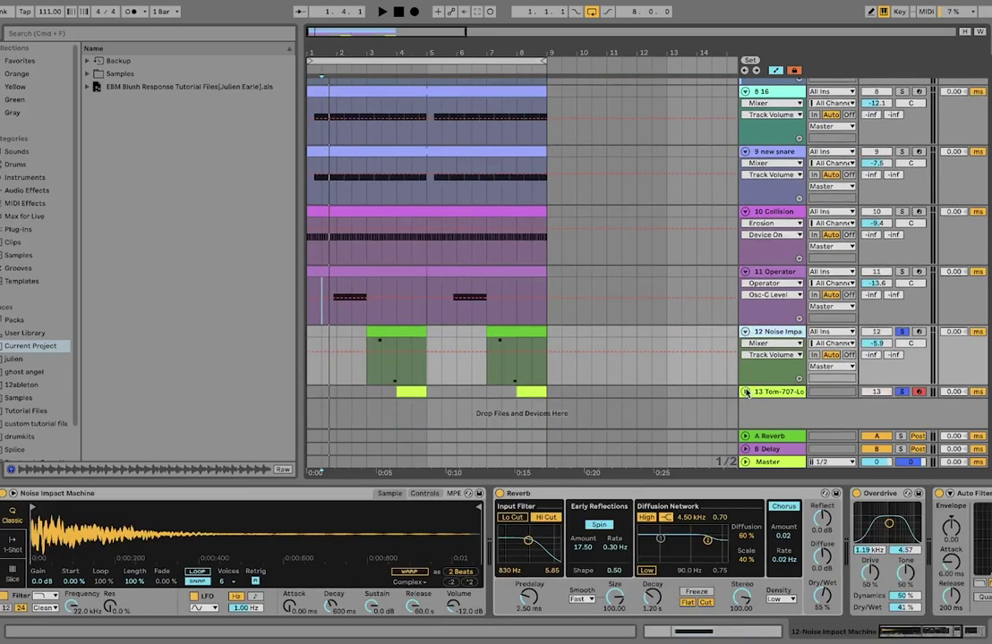
pyautogui.click(745, 393)
pyautogui.click(364, 377)
pyautogui.press('space')
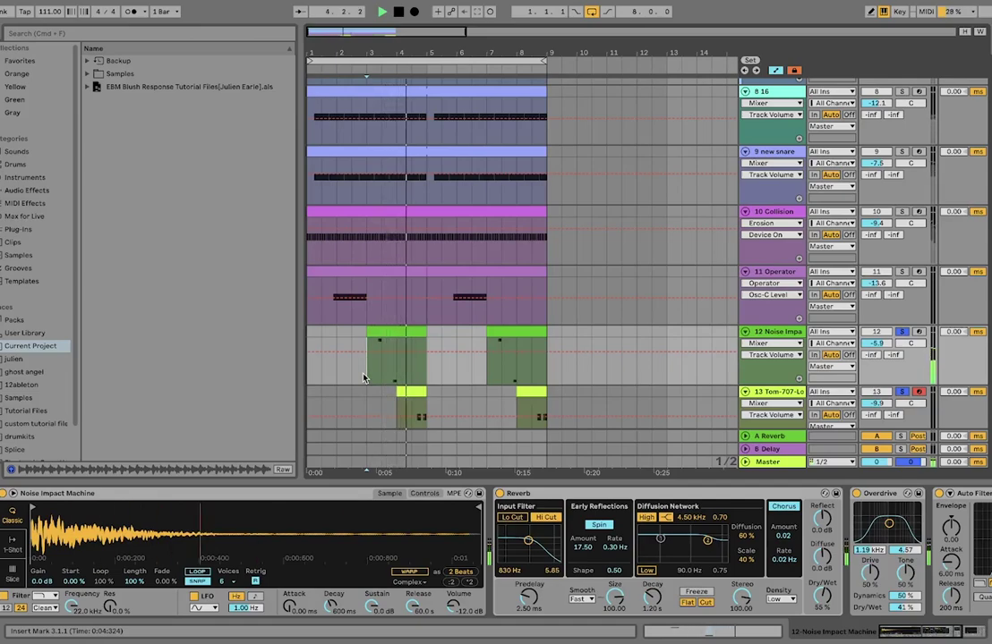
# Step: View the Tom-707-Low devices, then solo only the noise track and play from its clip
pyautogui.scroll(-2, 364, 377)
pyautogui.click(413, 387)
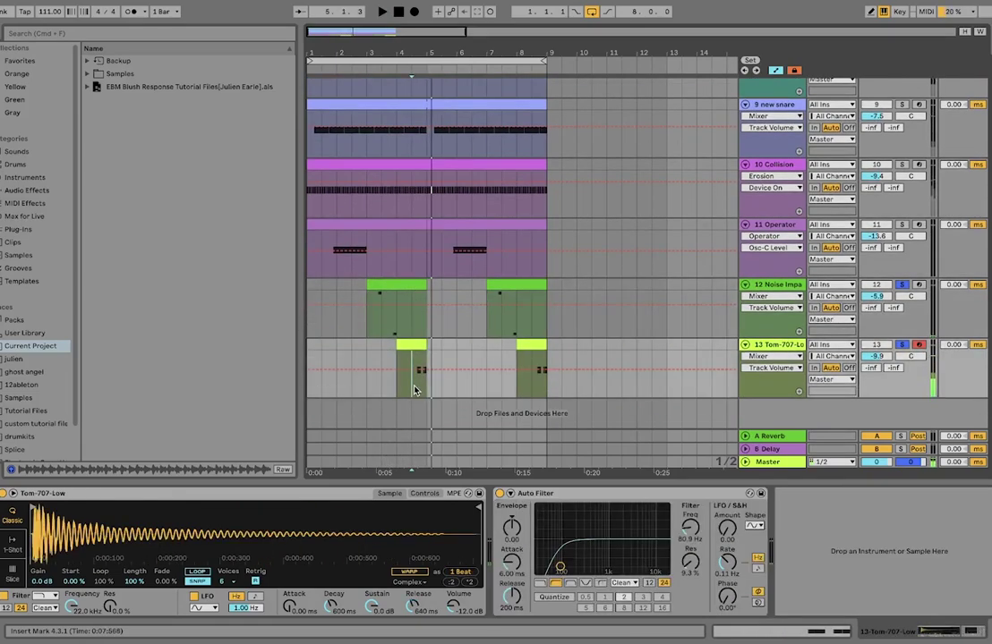
pyautogui.click(902, 285)
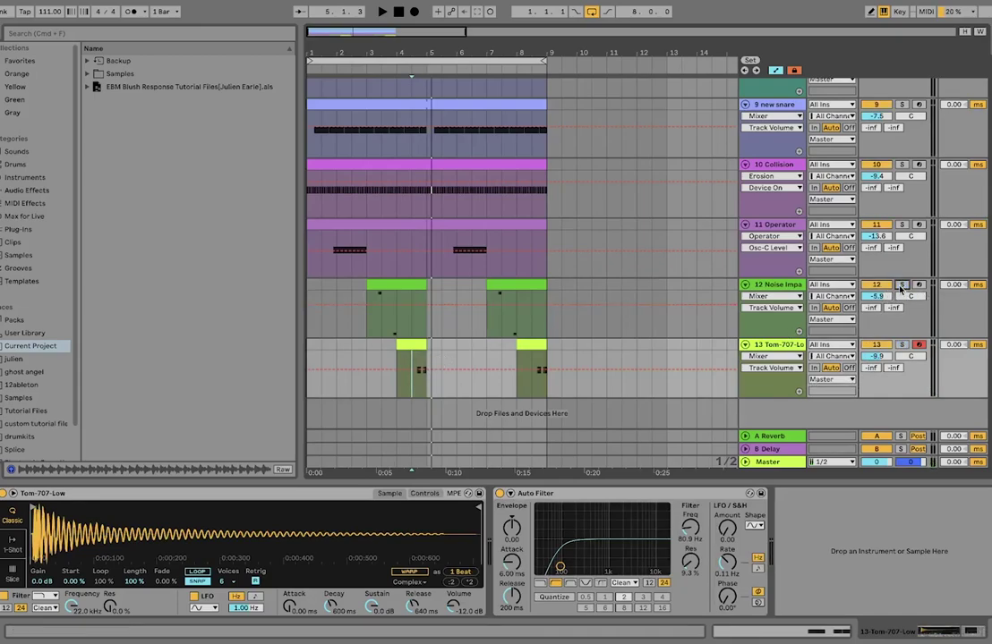
pyautogui.click(901, 285)
pyautogui.click(372, 330)
pyautogui.press('space')
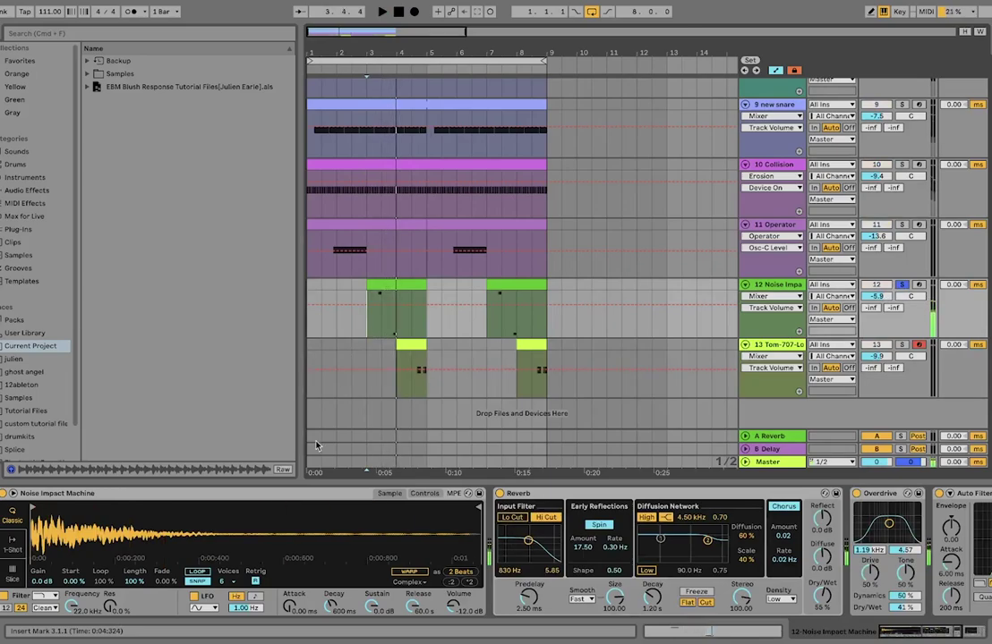
# Step: Reveal Noise Impact Machine.aif in the browser via Show in Browser and audition it
pyautogui.rightClick(266, 528)
pyautogui.click(282, 547)
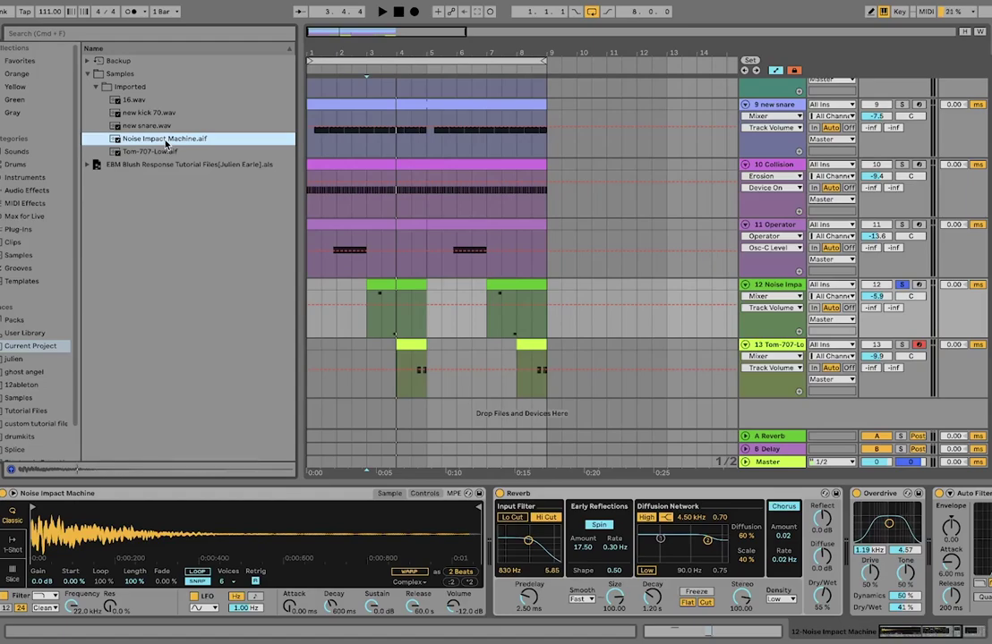
pyautogui.hscroll(5, 552, 587)
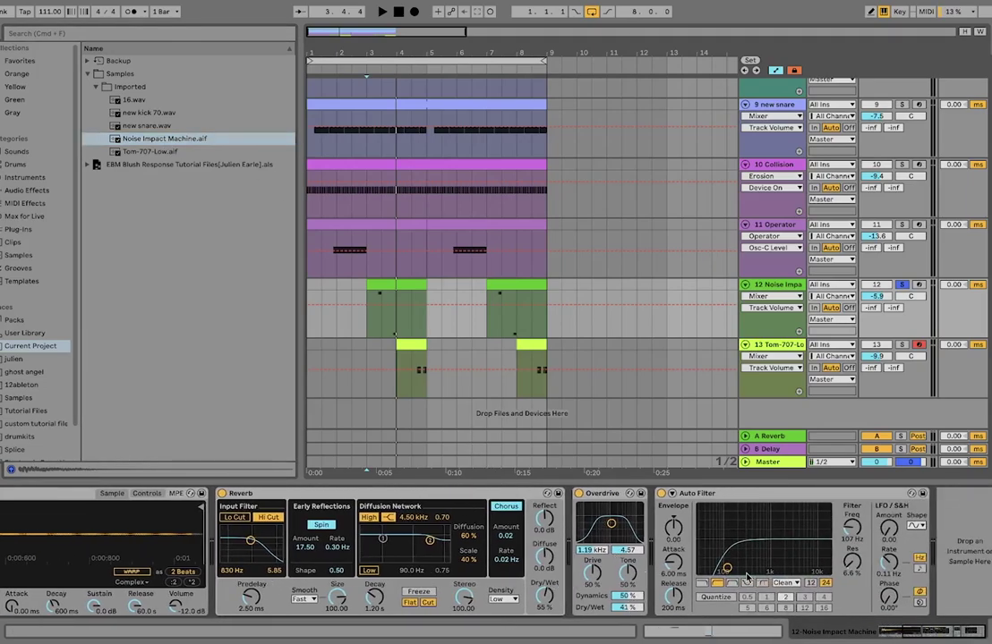
pyautogui.press('space')
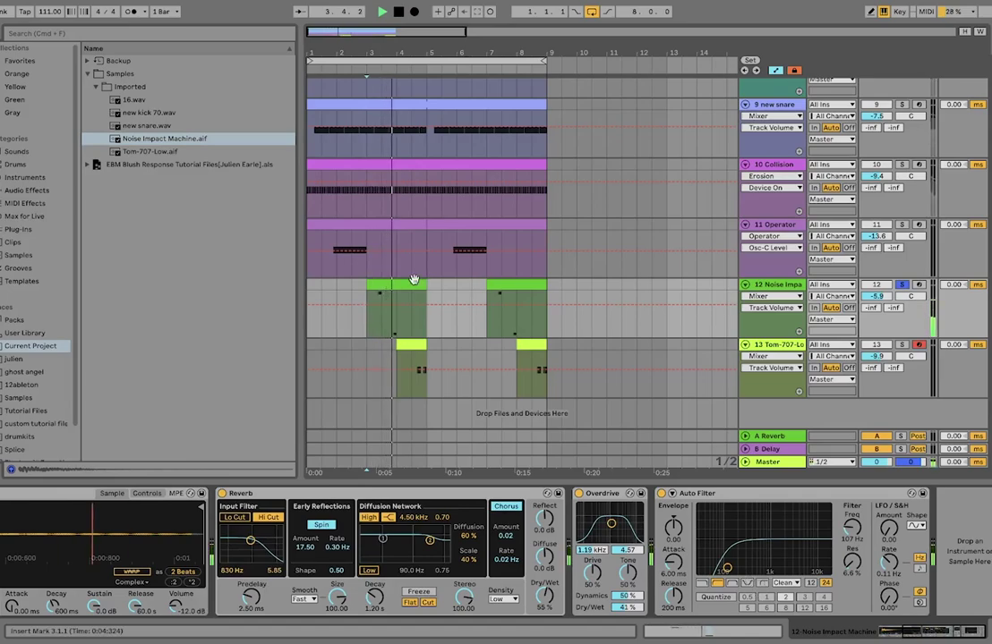
pyautogui.press('space')
# Step: Check the noise clip's single A1 notes, then unsolo it and play the full mix
pyautogui.doubleClick(389, 285)
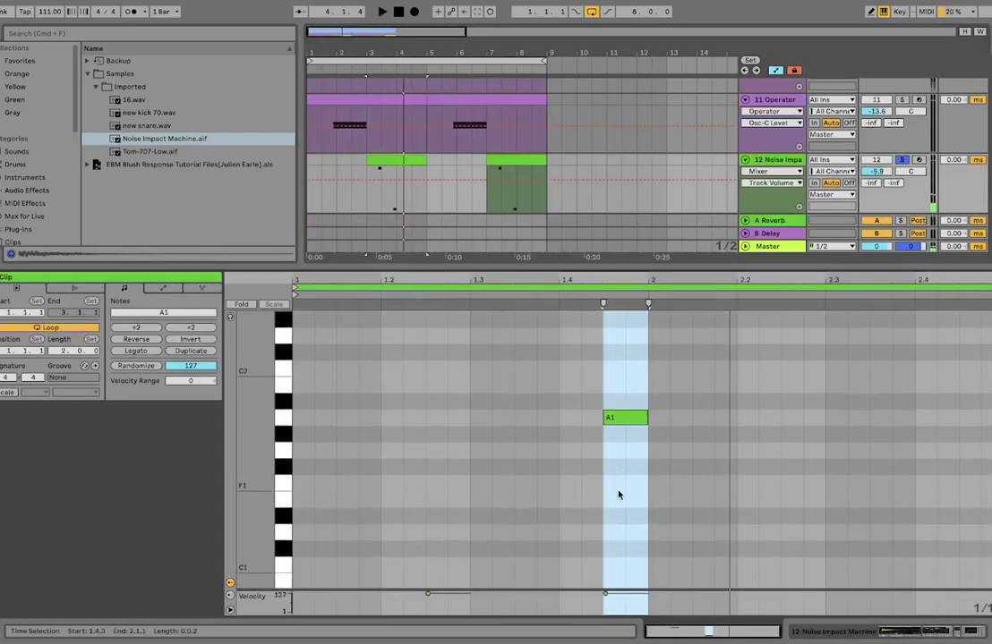
pyautogui.hotkey('shift', 'Tab')
pyautogui.press('space')
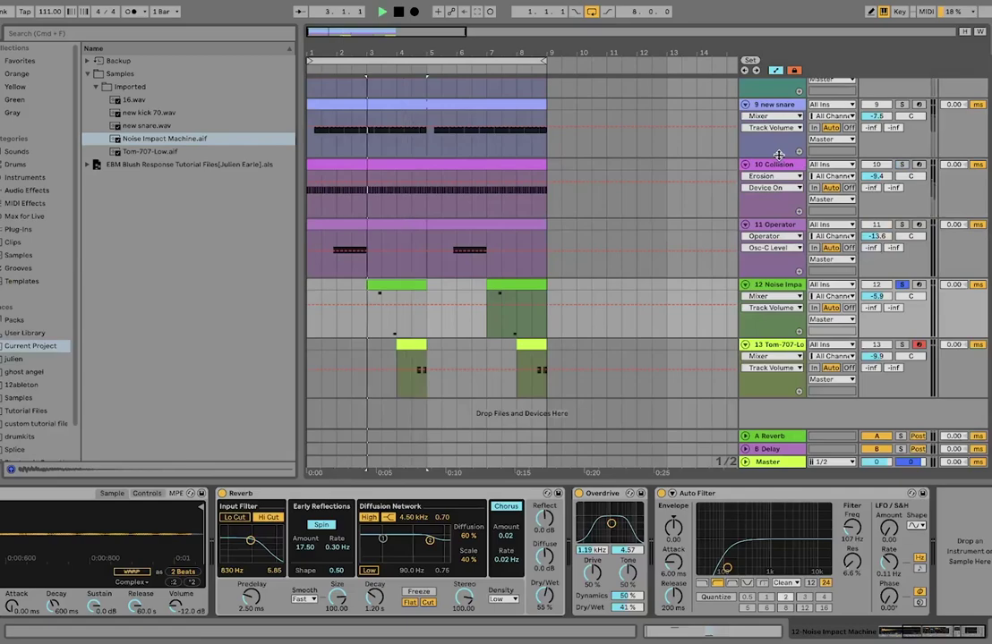
pyautogui.click(901, 284)
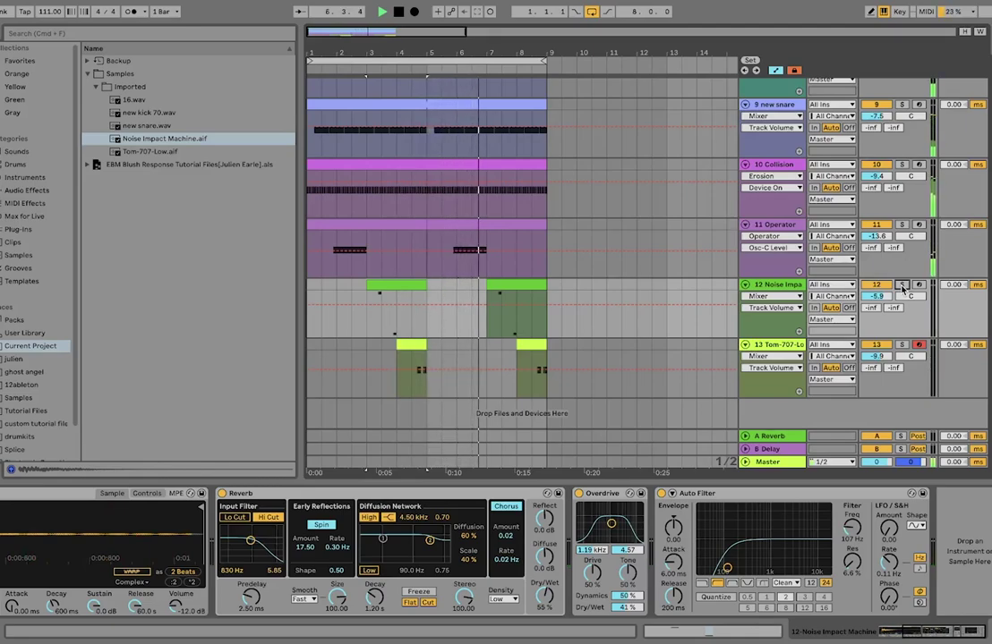
pyautogui.press('space')
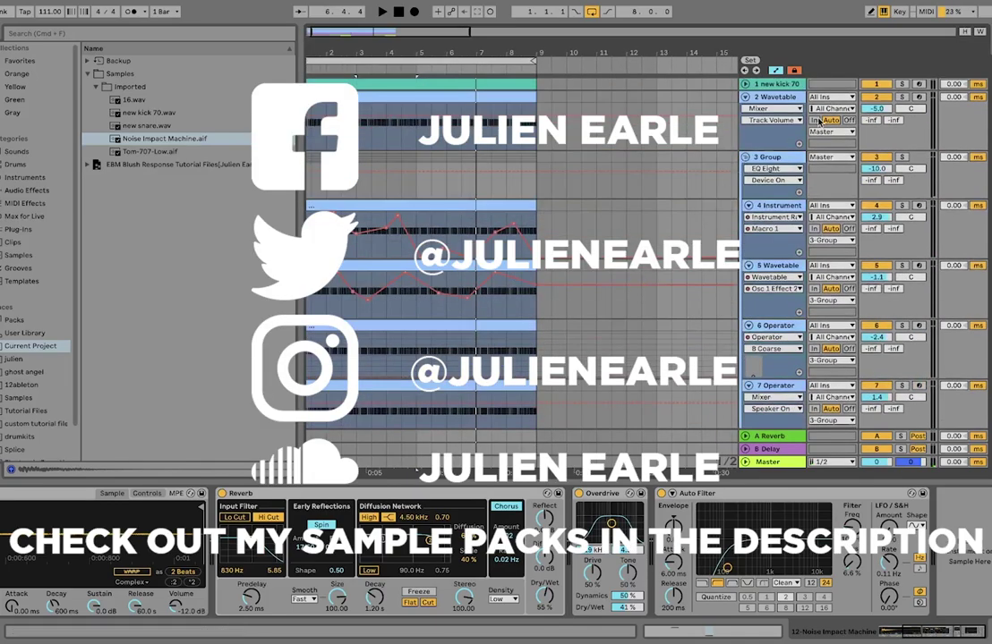
# Step: Fold all thirteen tracks with Alt+U, collapse the Samples folder, and select the new kick 70 clip
pyautogui.click(790, 97)
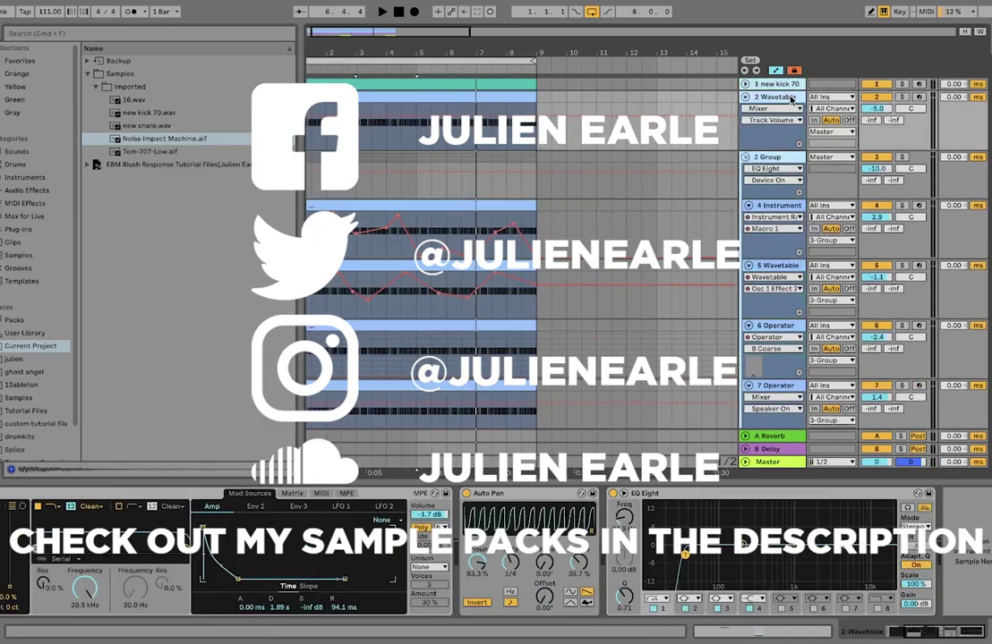
pyautogui.hotkey('alt', 'u')
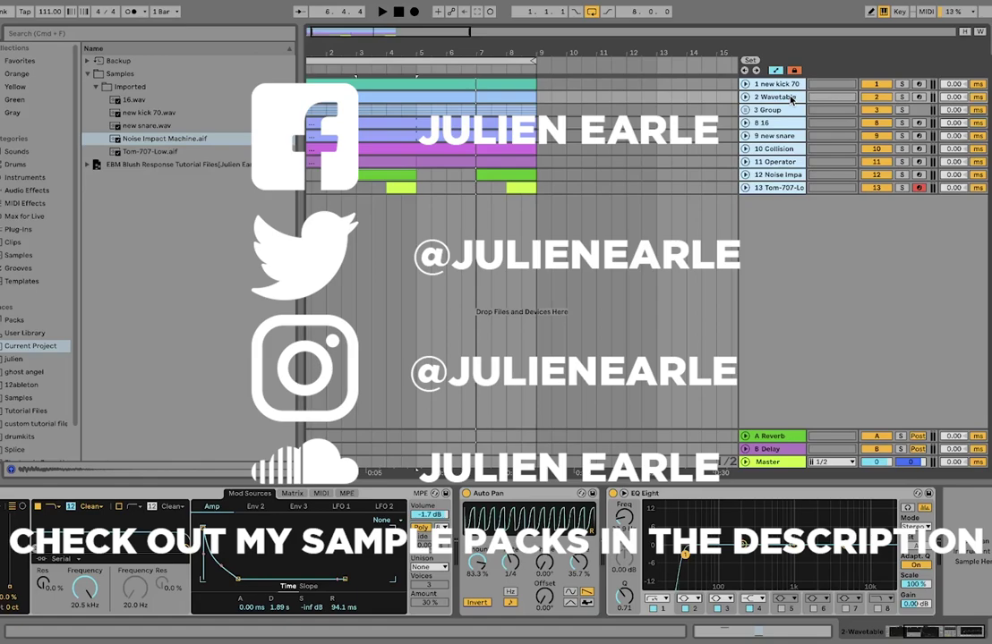
pyautogui.click(775, 100)
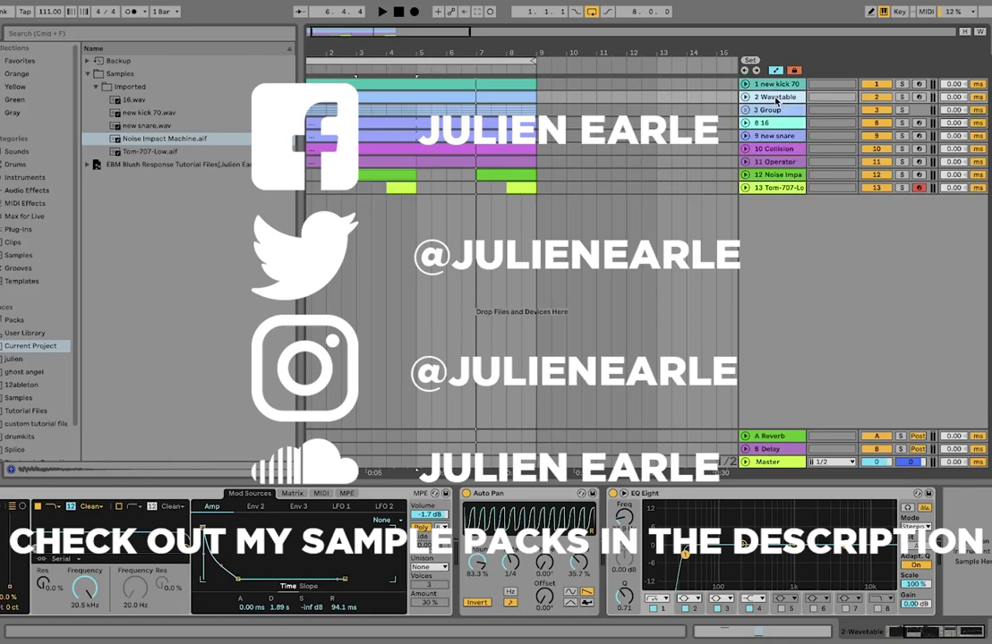
pyautogui.click(86, 75)
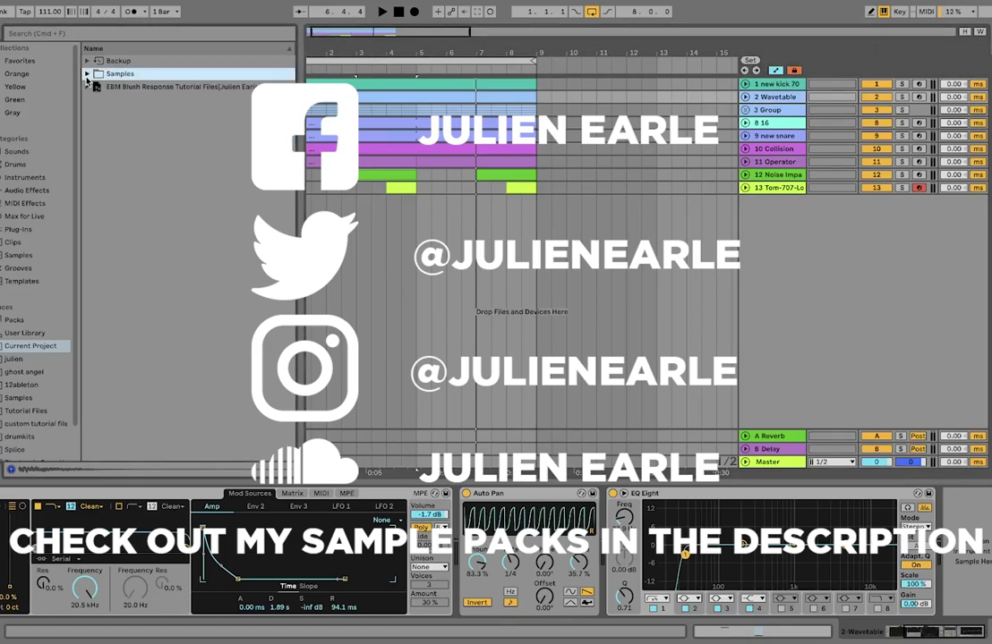
pyautogui.click(362, 84)
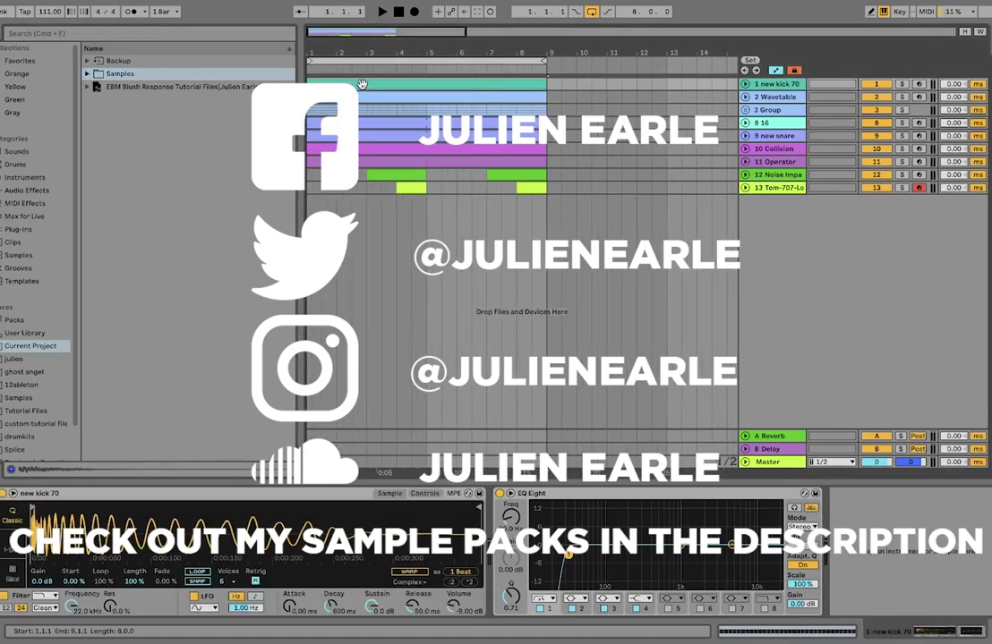